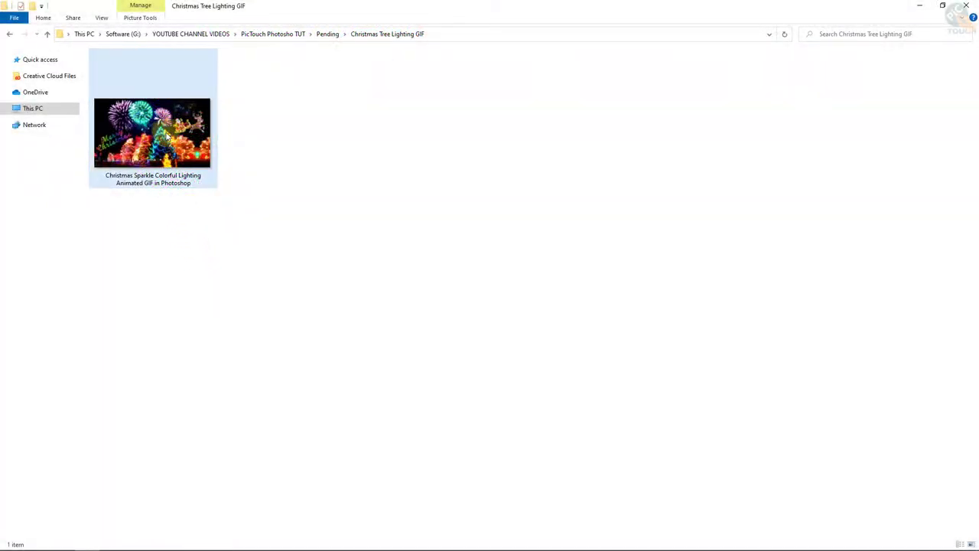
# Preview the Christmas Sparkle Colorful Lighting template image in Windows Photos.
pyautogui.click(167, 136)
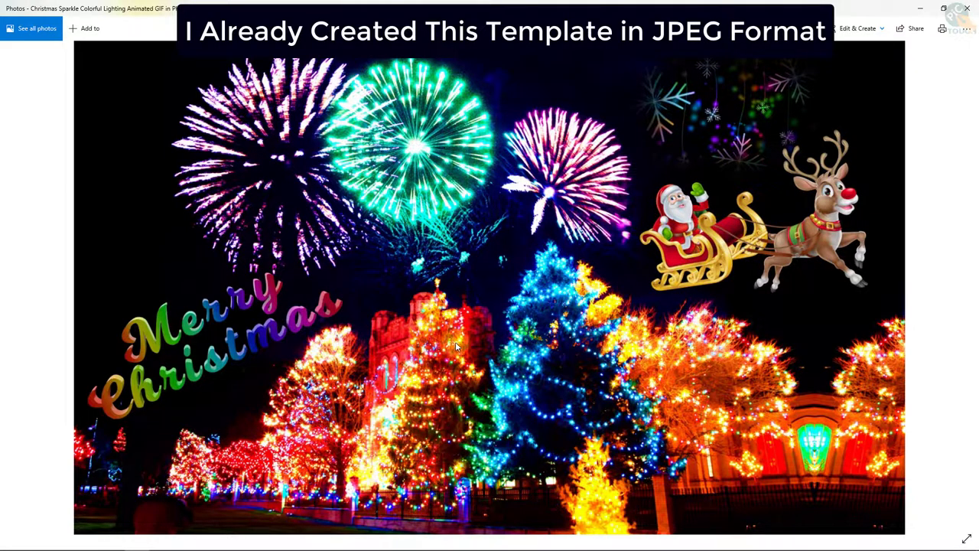
# Close Photos and open the Christmas scene JPG in Photoshop, fitted to the screen.
pyautogui.click(963, 10)
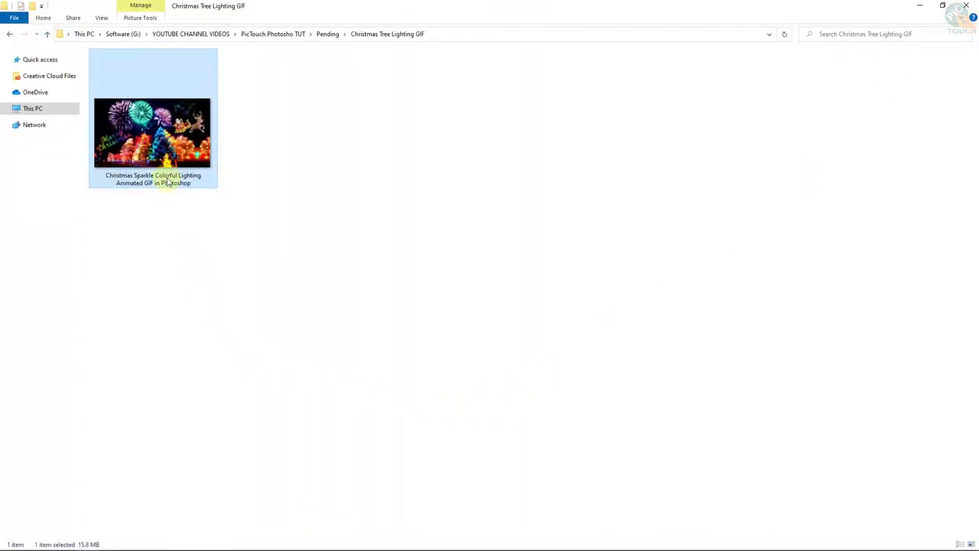
pyautogui.moveTo(143, 126)
pyautogui.mouseDown()
pyautogui.moveTo(152, 526)
pyautogui.moveTo(501, 267)
pyautogui.mouseUp()
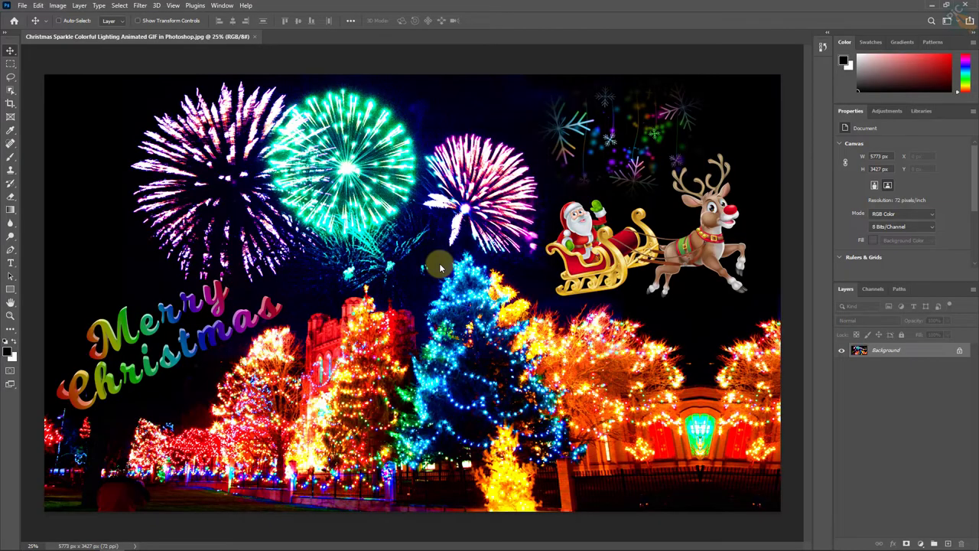
pyautogui.hotkey('ctrl', '0')
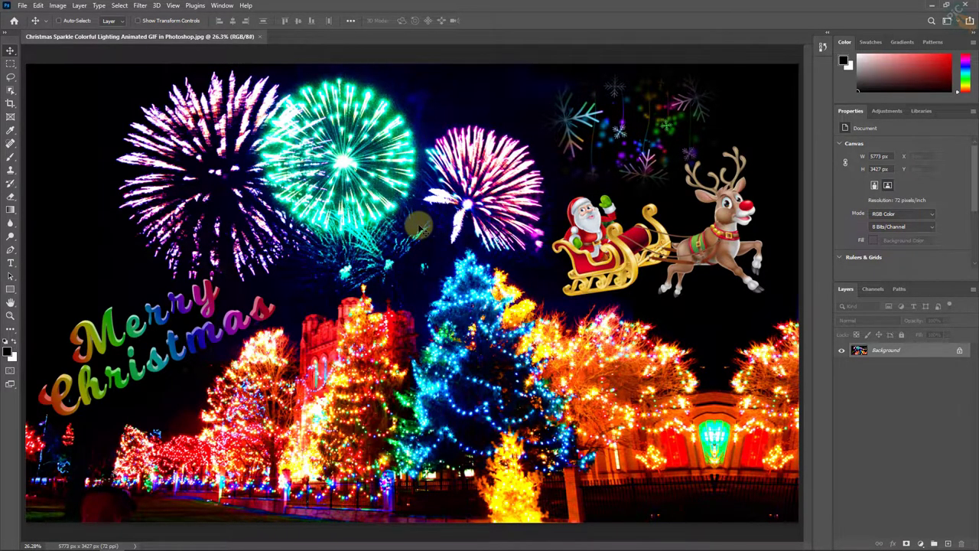
# Convert the Background into smart object Layer 0 and make a first copy of it.
pyautogui.rightClick(920, 353)
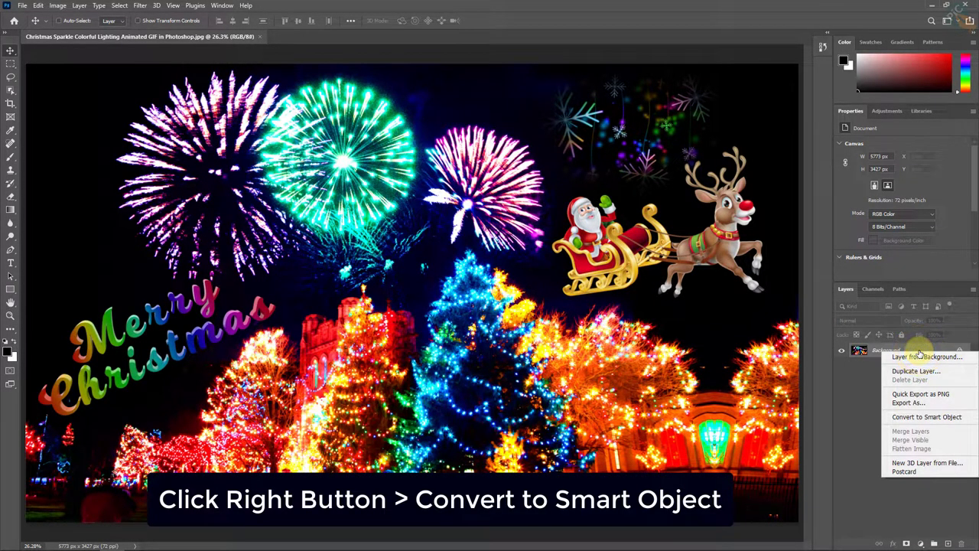
pyautogui.click(930, 417)
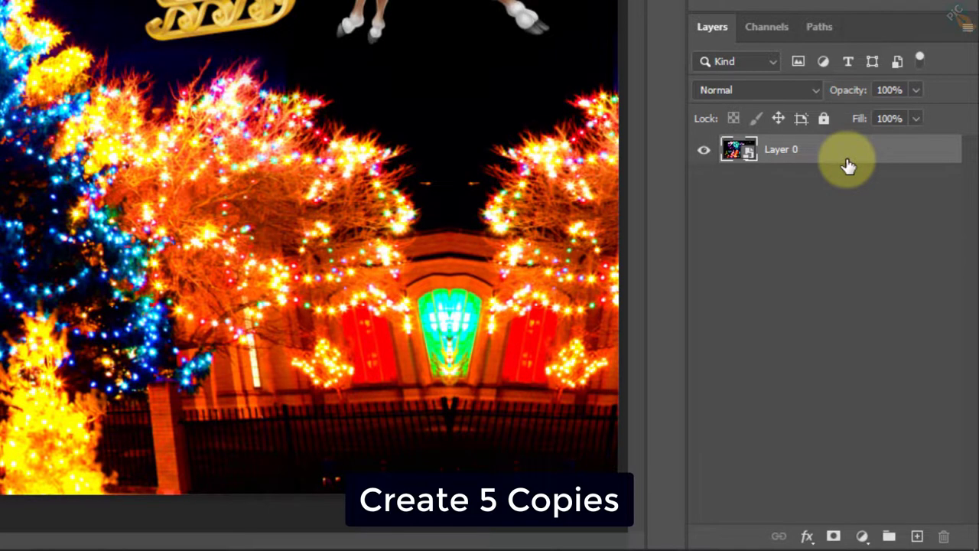
pyautogui.moveTo(782, 152); pyautogui.dragTo(919, 534)
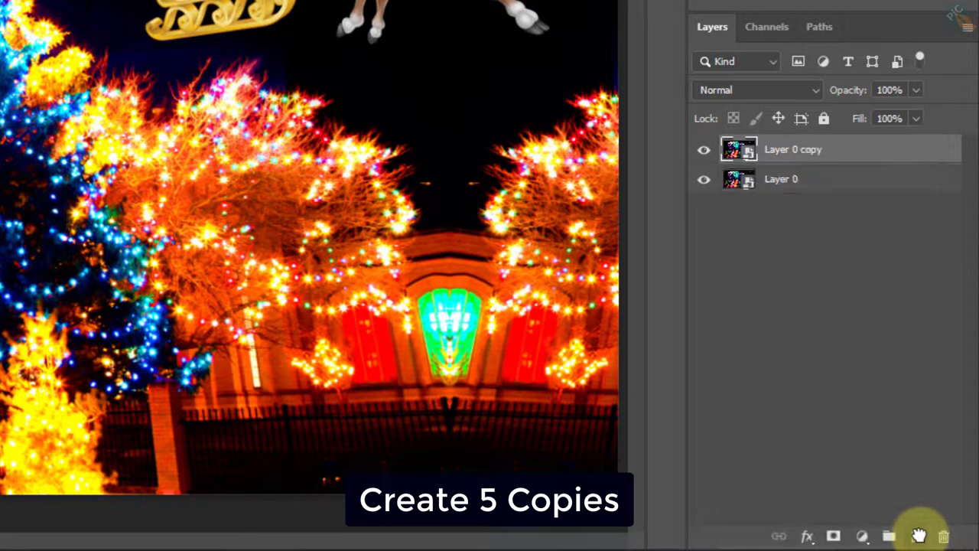
# Duplicate Layer 0 three more times up to Layer 0 copy 4, then reselect Layer 0.
pyautogui.click(806, 178)
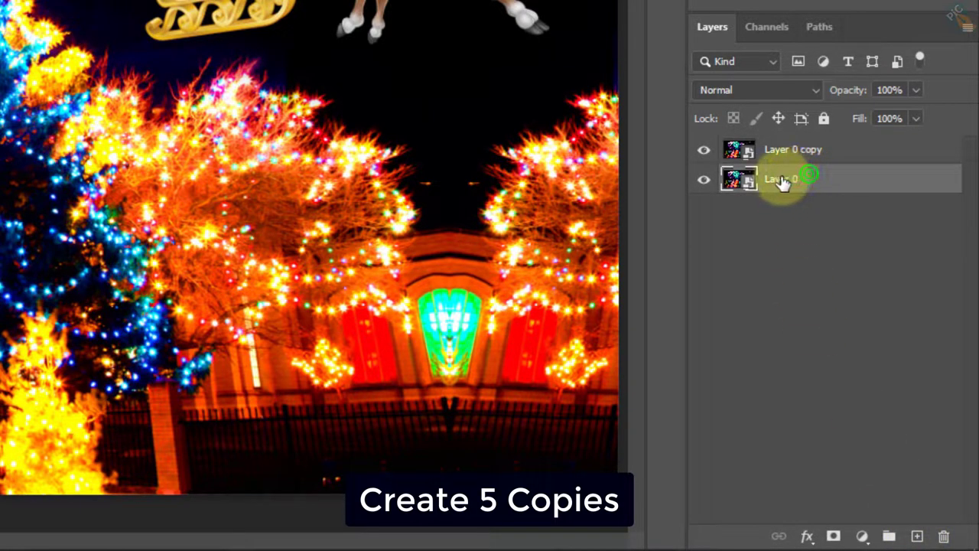
pyautogui.moveTo(805, 178); pyautogui.dragTo(920, 533)
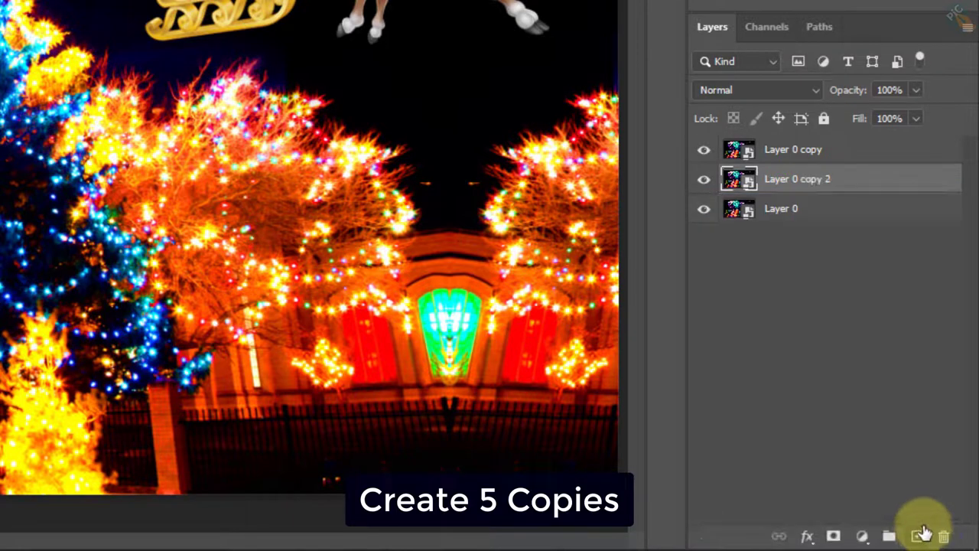
pyautogui.click(787, 212)
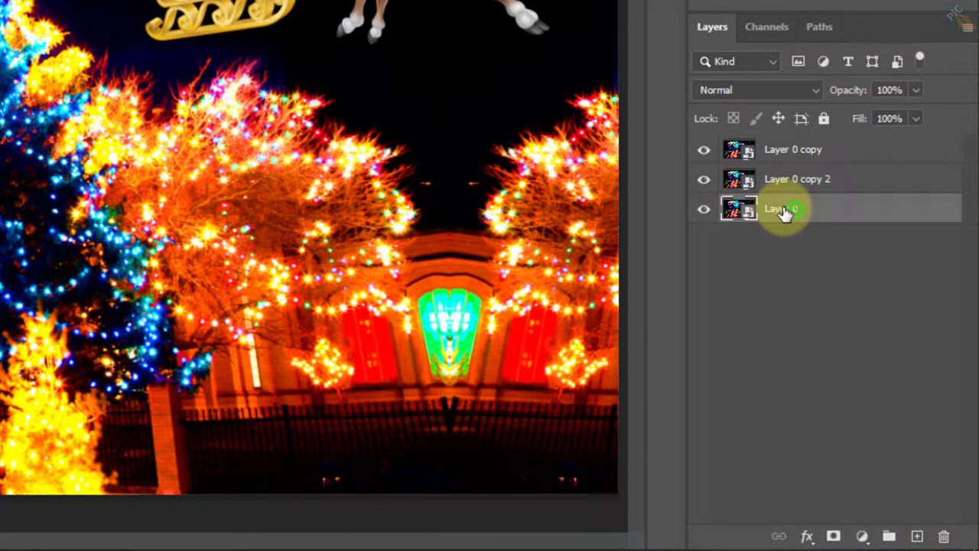
pyautogui.moveTo(787, 212); pyautogui.dragTo(919, 535)
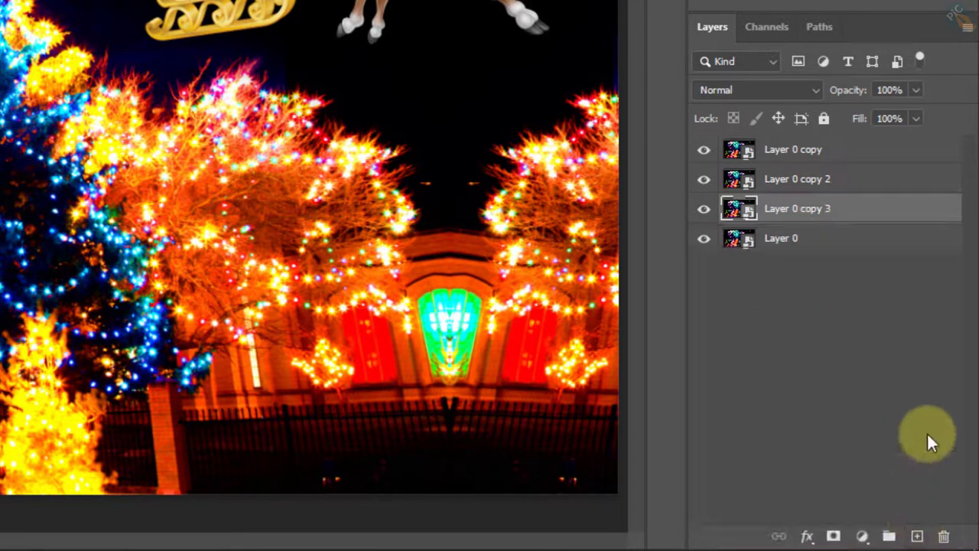
pyautogui.click(785, 238)
pyautogui.moveTo(785, 239); pyautogui.dragTo(918, 535)
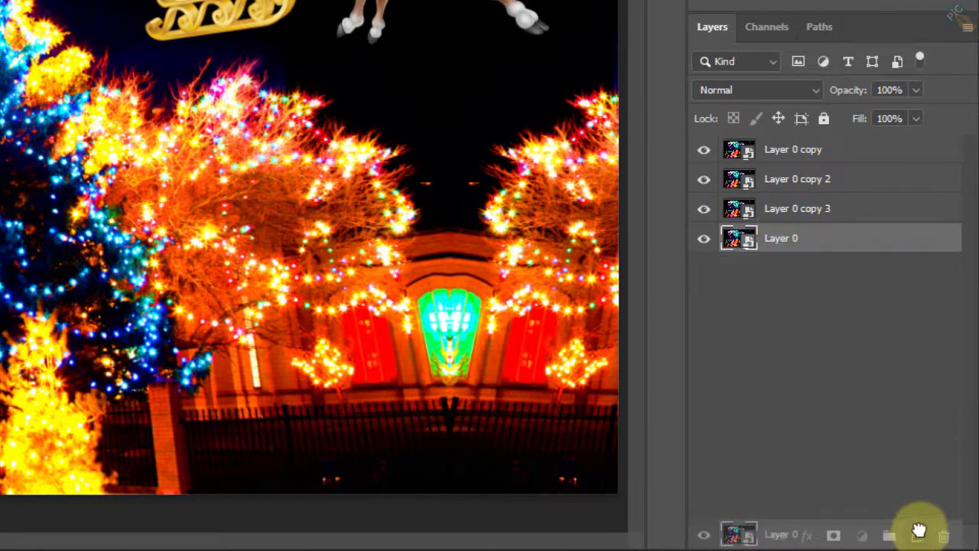
pyautogui.moveTo(918, 535); pyautogui.dragTo(918, 535)
pyautogui.click(815, 273)
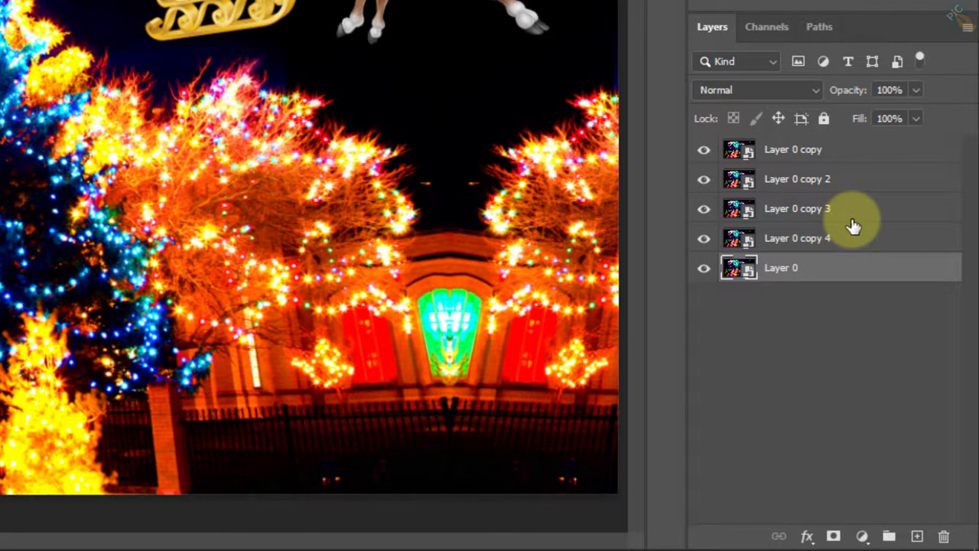
pyautogui.click(777, 272)
pyautogui.write('Original')
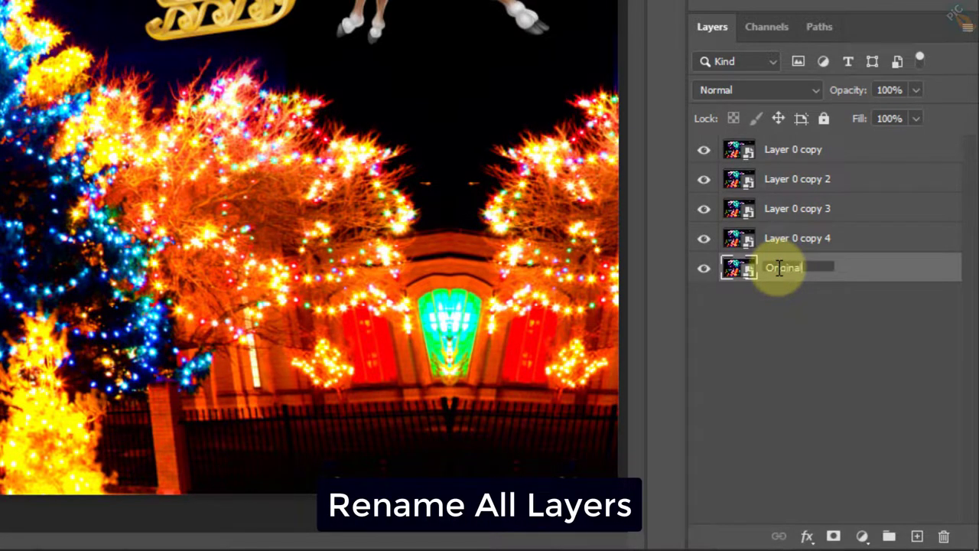
# Name the layers bottom to top: Original, Hue -100, Hue +30, Hue +100, Hue -30.
pyautogui.hotkey('shift', 'Tab')
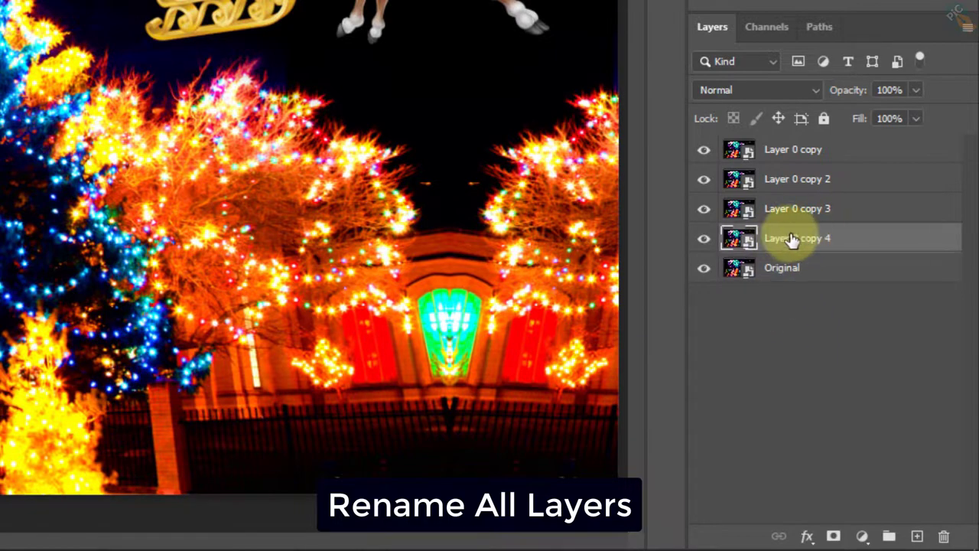
pyautogui.write('Hue')
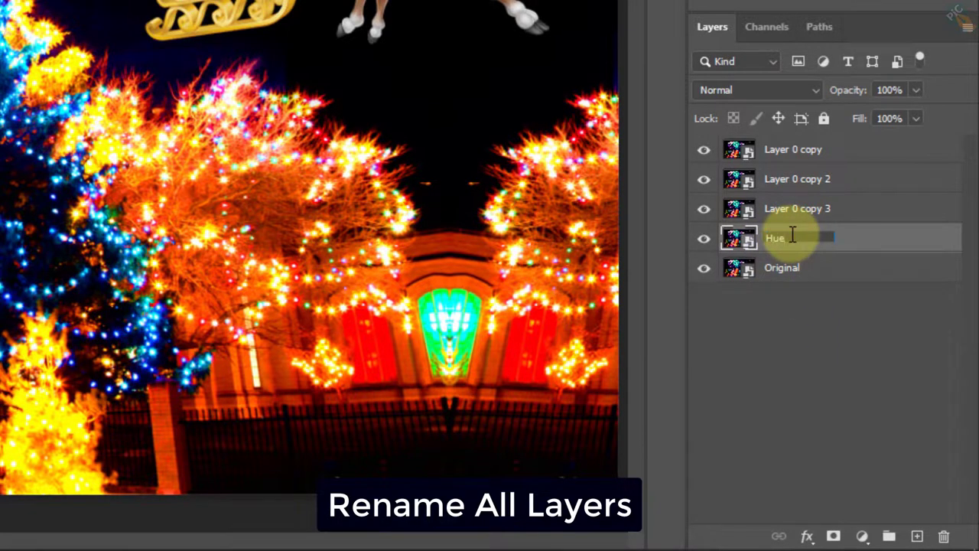
pyautogui.write(' -100')
pyautogui.hotkey('shift', 'Tab')
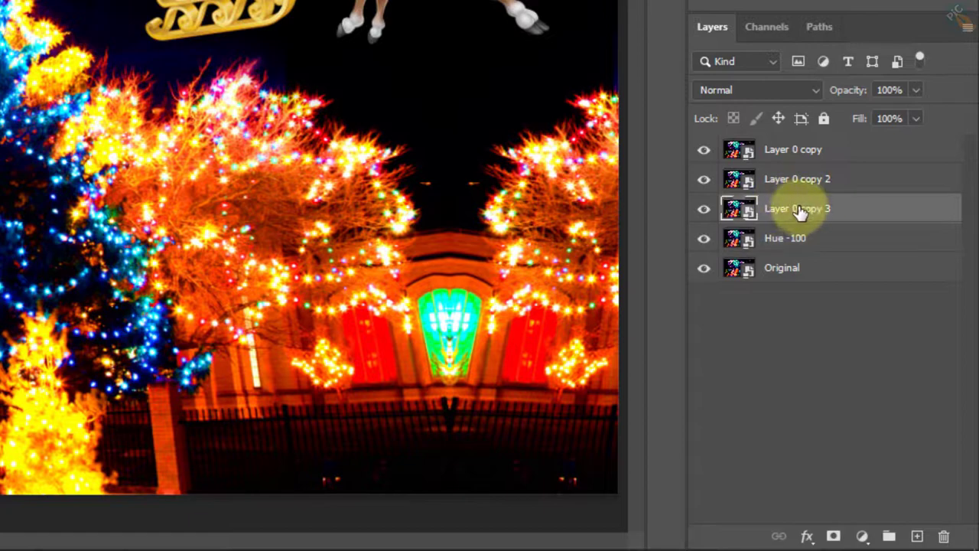
pyautogui.write('Hue +30')
pyautogui.hotkey('shift', 'Tab')
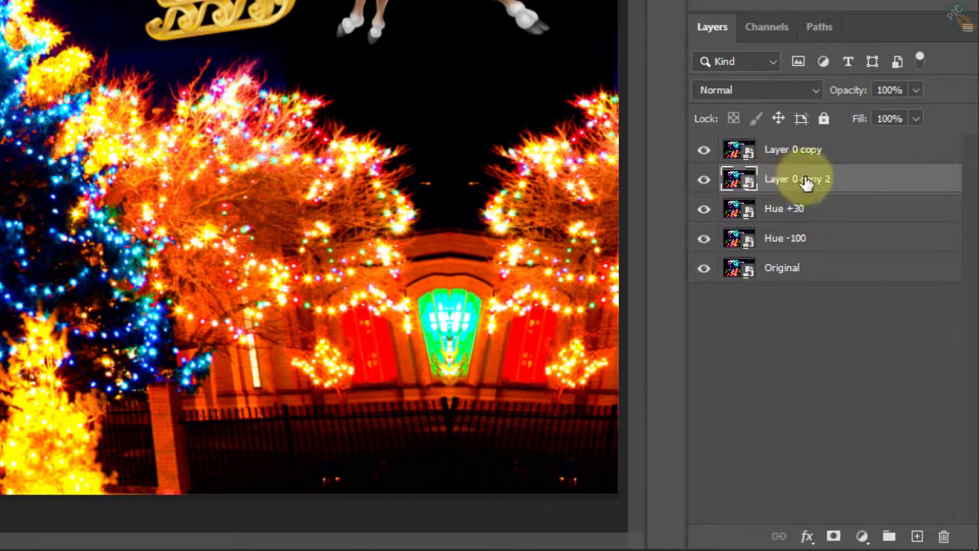
pyautogui.write('Hue +100')
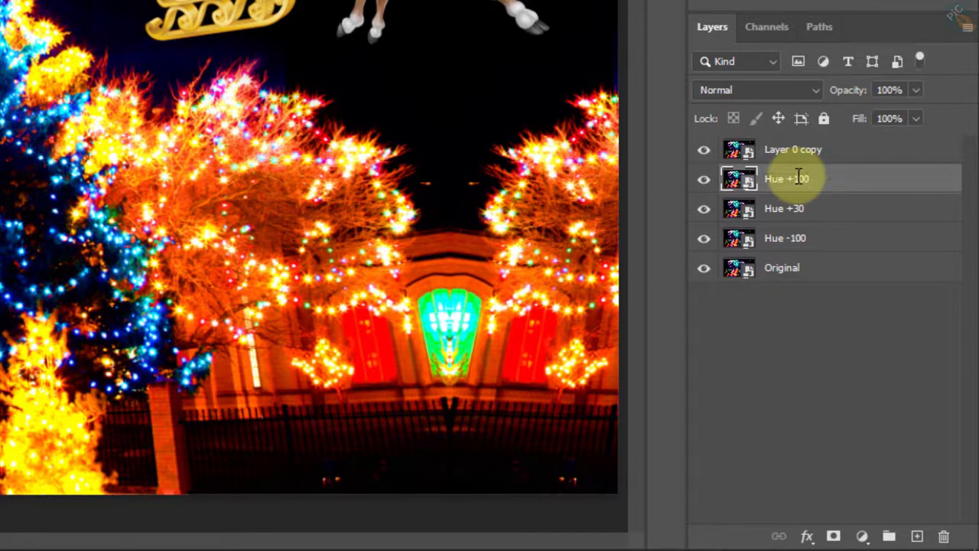
pyautogui.hotkey('shift', 'Tab')
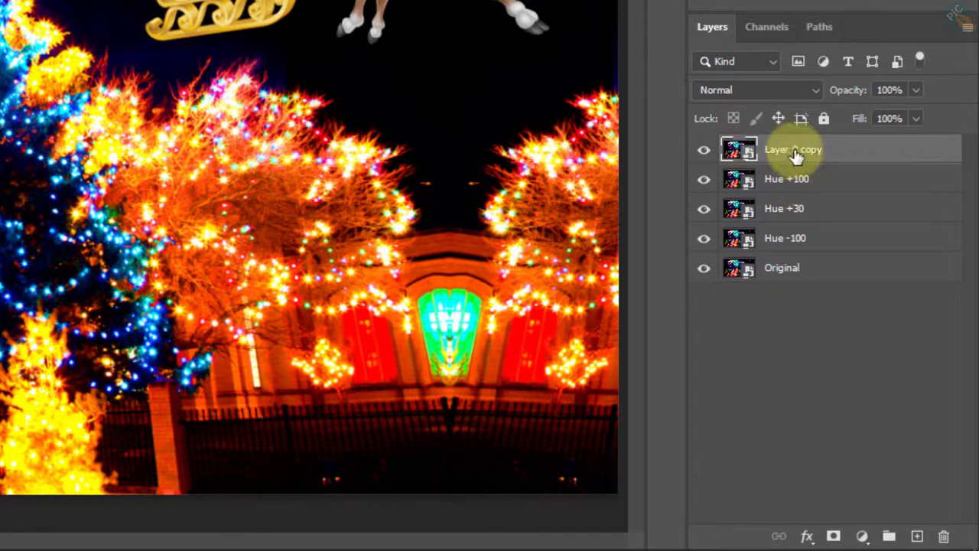
pyautogui.write('Hue')
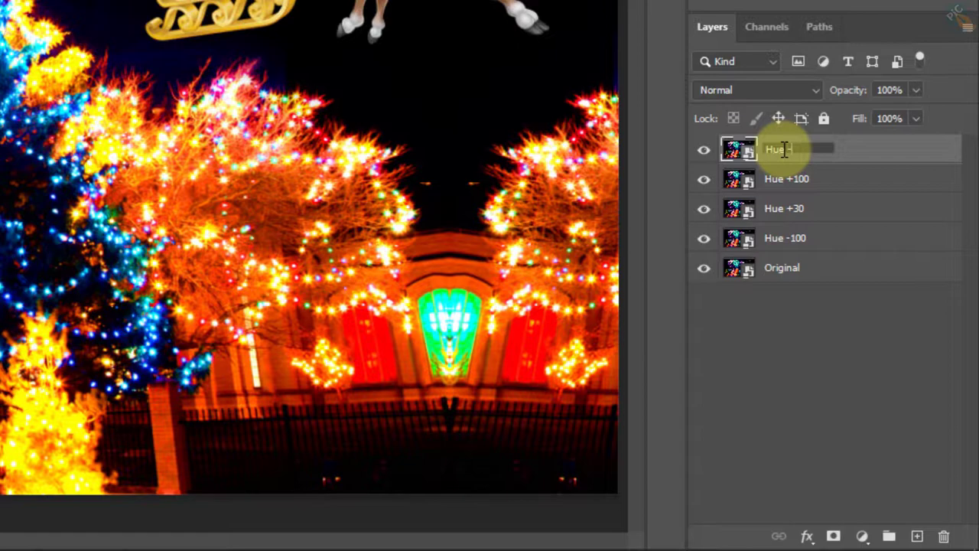
pyautogui.write(' -30')
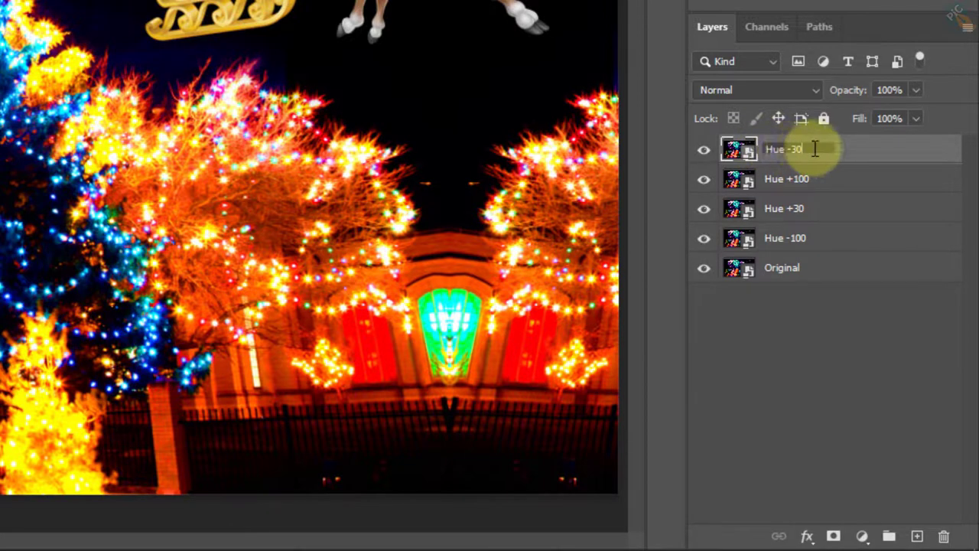
pyautogui.press('Return')
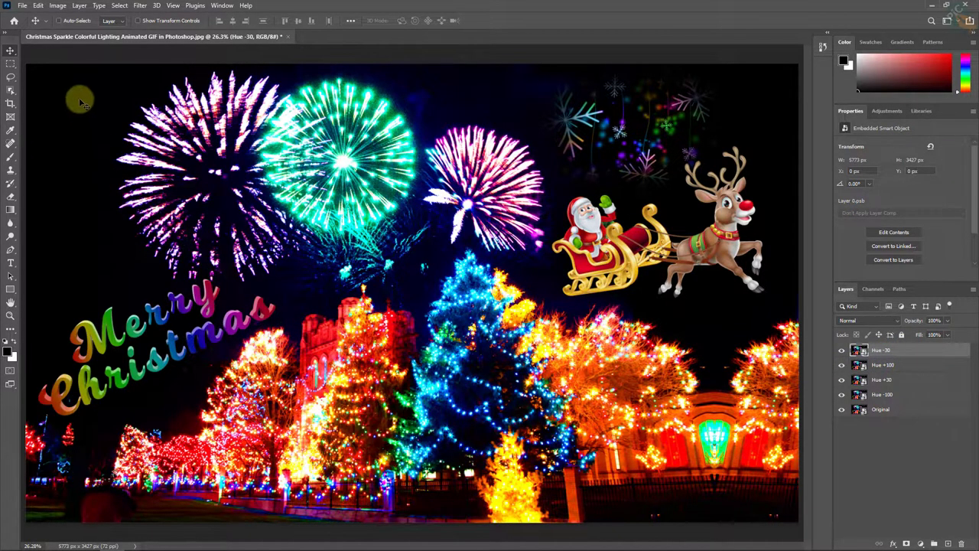
# Apply a Hue/Saturation smart filter with hue -30 to the Hue -30 layer.
pyautogui.click(59, 6)
pyautogui.moveTo(73, 32)
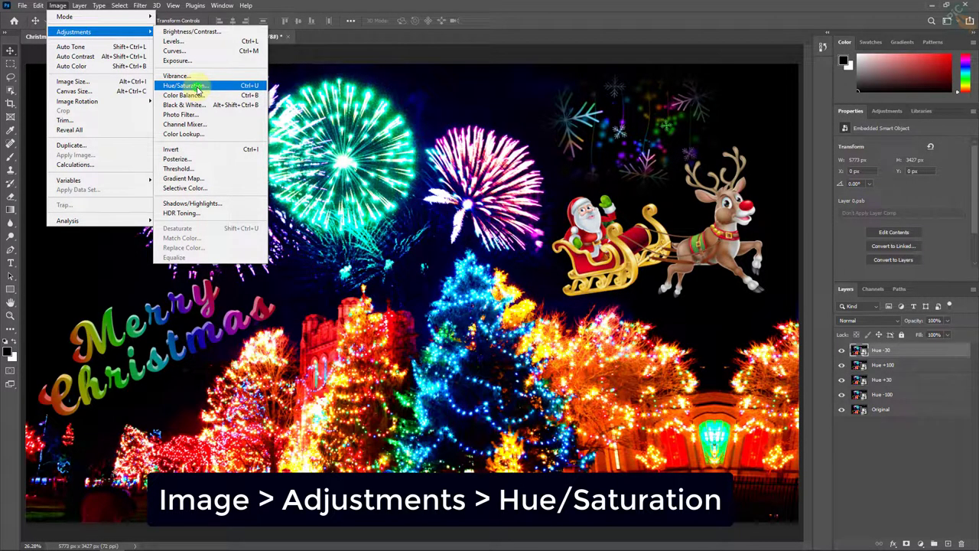
pyautogui.click(197, 89)
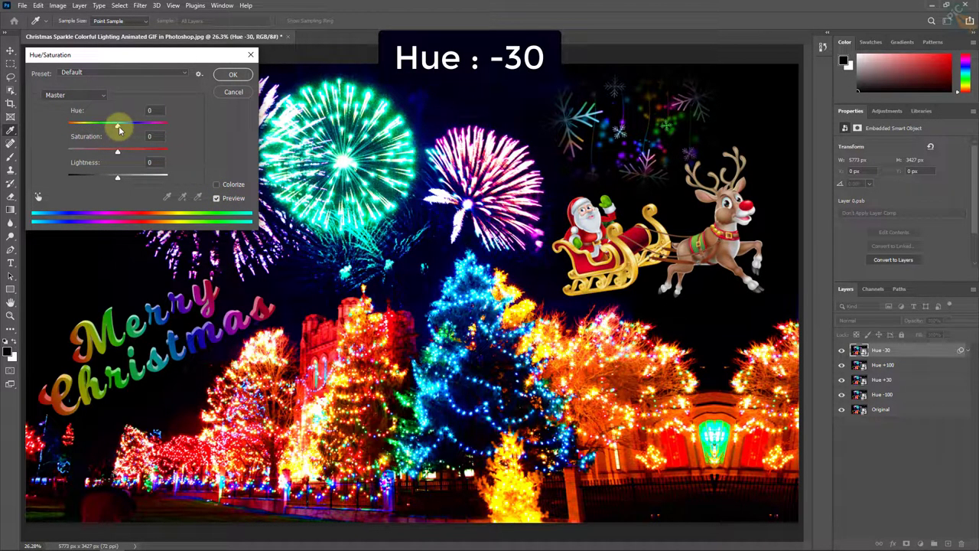
pyautogui.moveTo(117, 129); pyautogui.dragTo(107, 127)
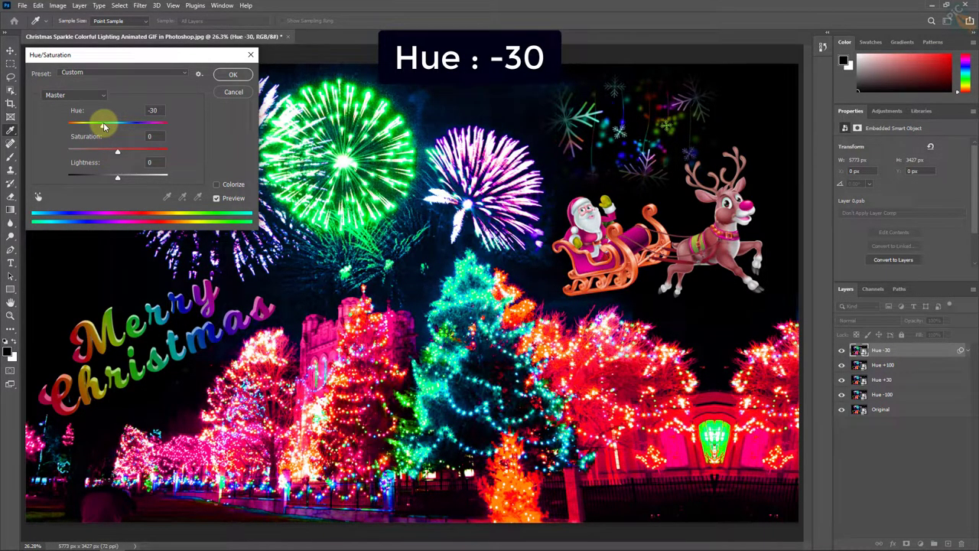
pyautogui.click(153, 110)
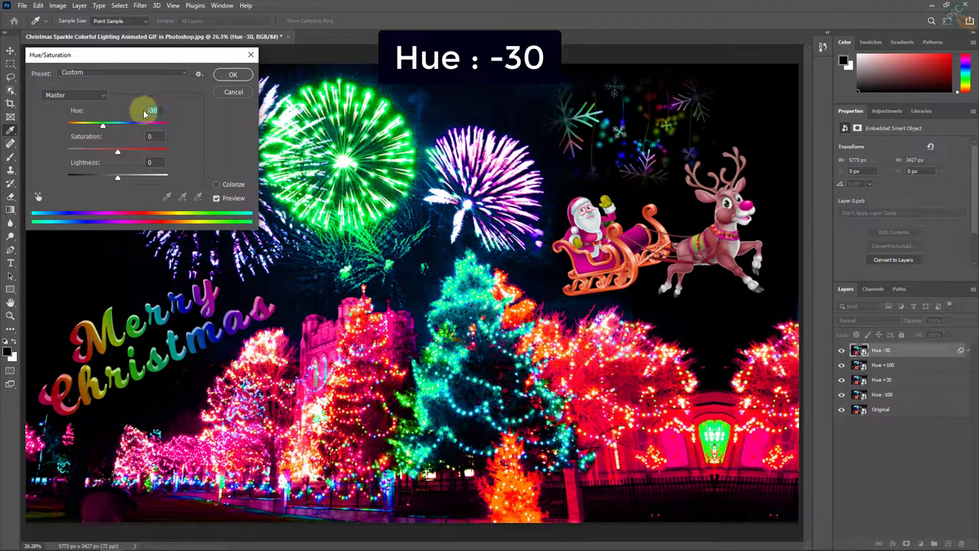
pyautogui.click(237, 74)
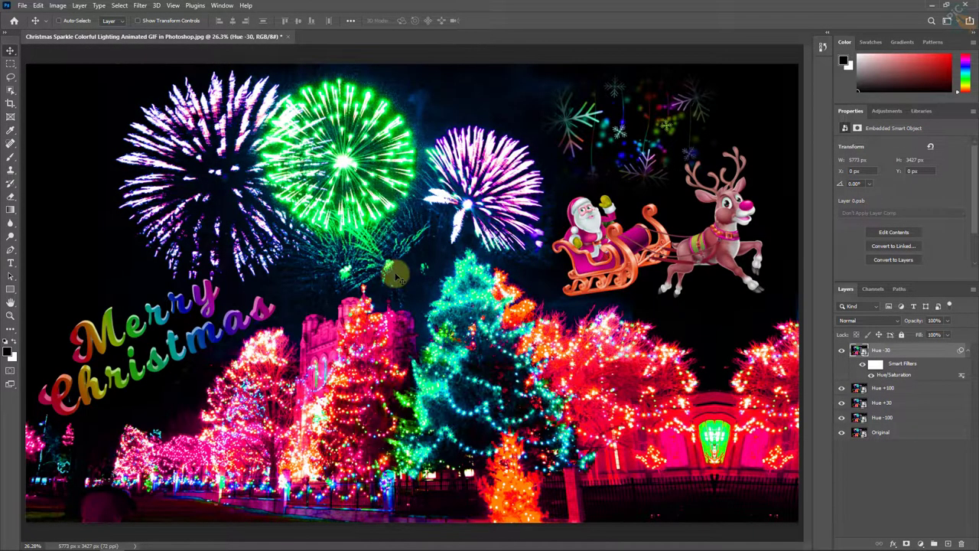
# Hide the Hue -30 layer and select the Hue +100 layer.
pyautogui.click(843, 350)
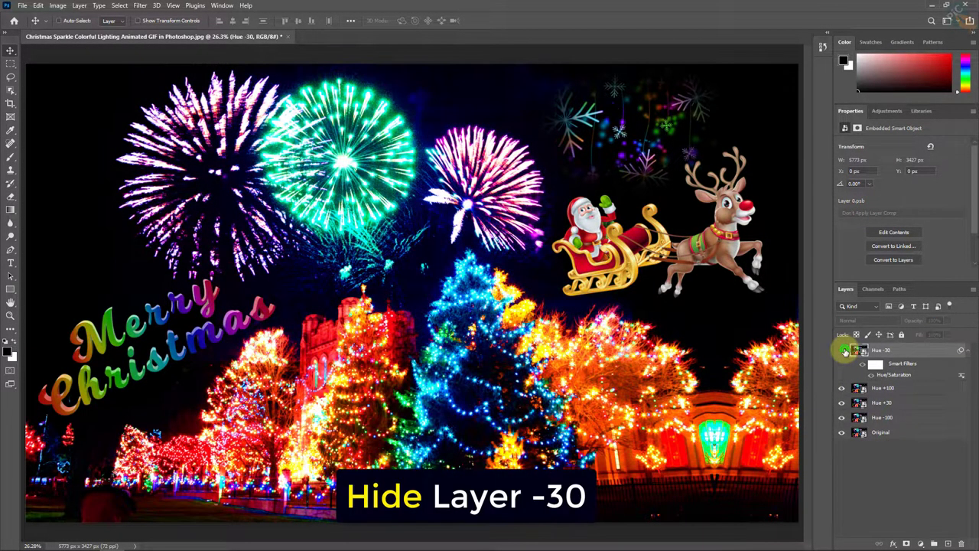
pyautogui.click(844, 350)
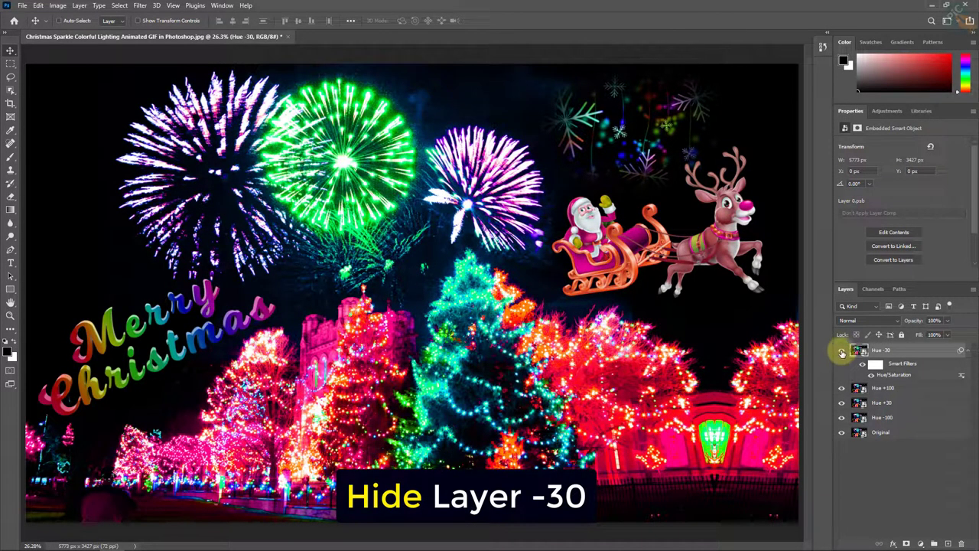
pyautogui.click(841, 350)
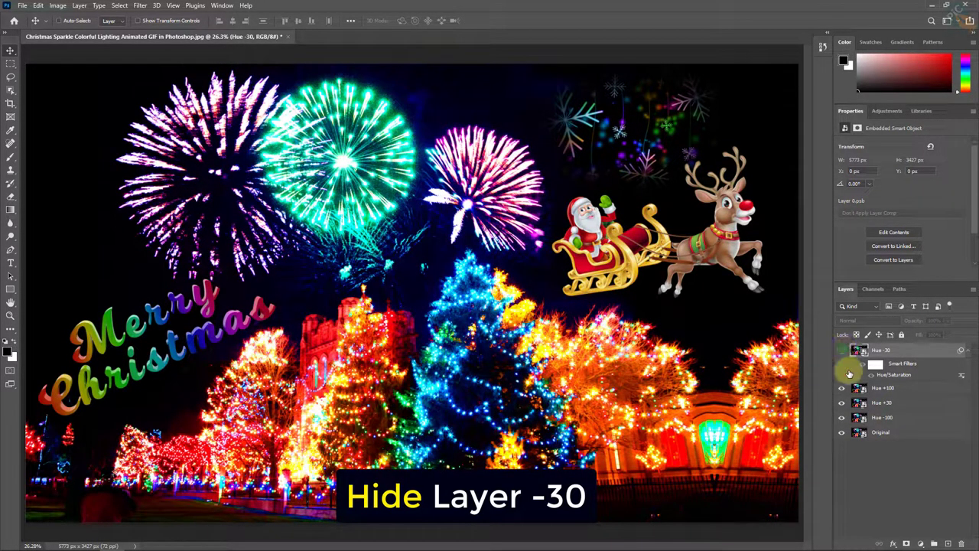
pyautogui.click(917, 388)
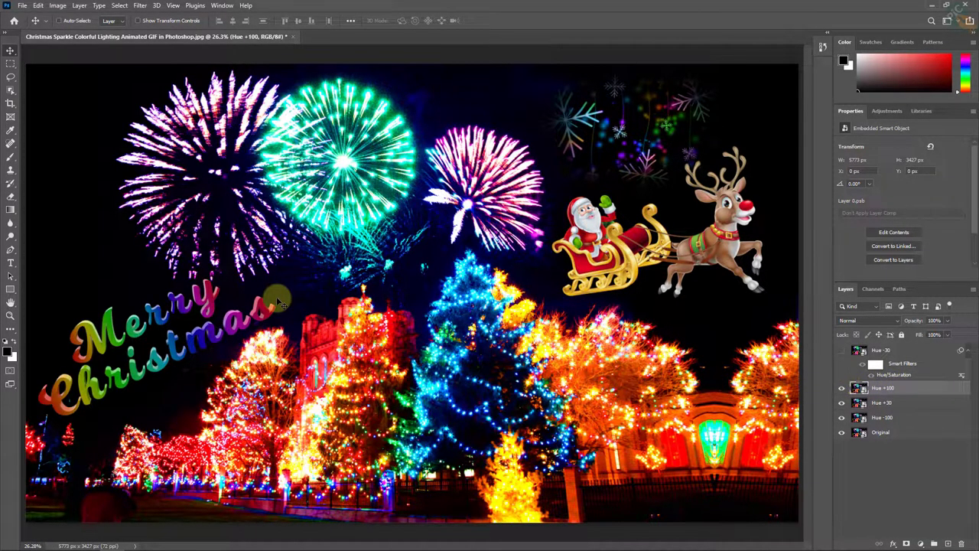
pyautogui.click(60, 6)
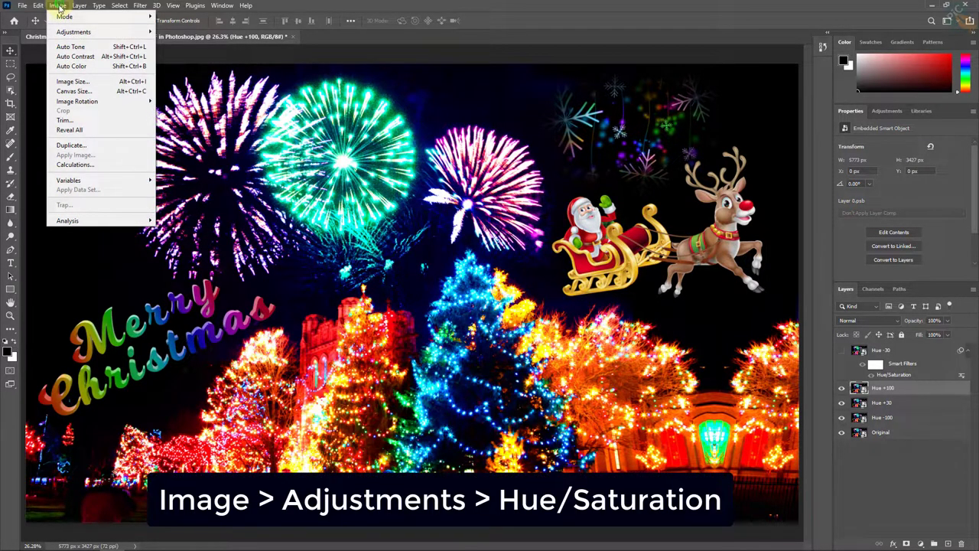
# Give the Hue +100 layer a +100 Hue/Saturation shift, then hide it.
pyautogui.click(64, 31)
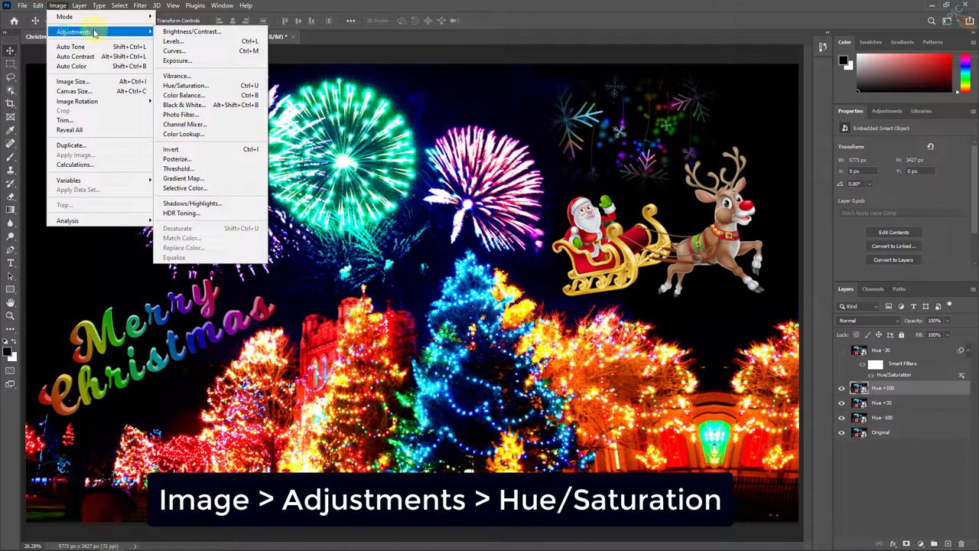
pyautogui.click(195, 88)
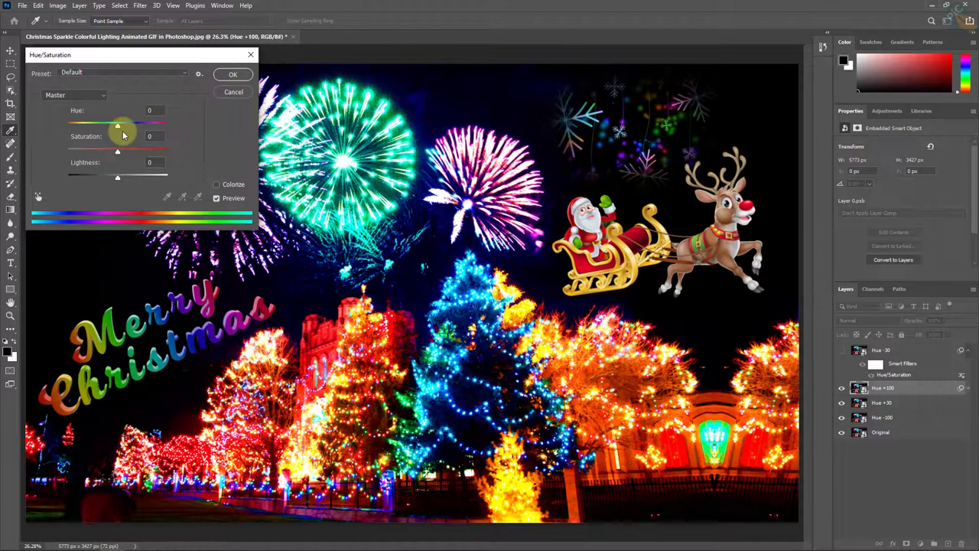
pyautogui.moveTo(118, 125); pyautogui.dragTo(154, 121)
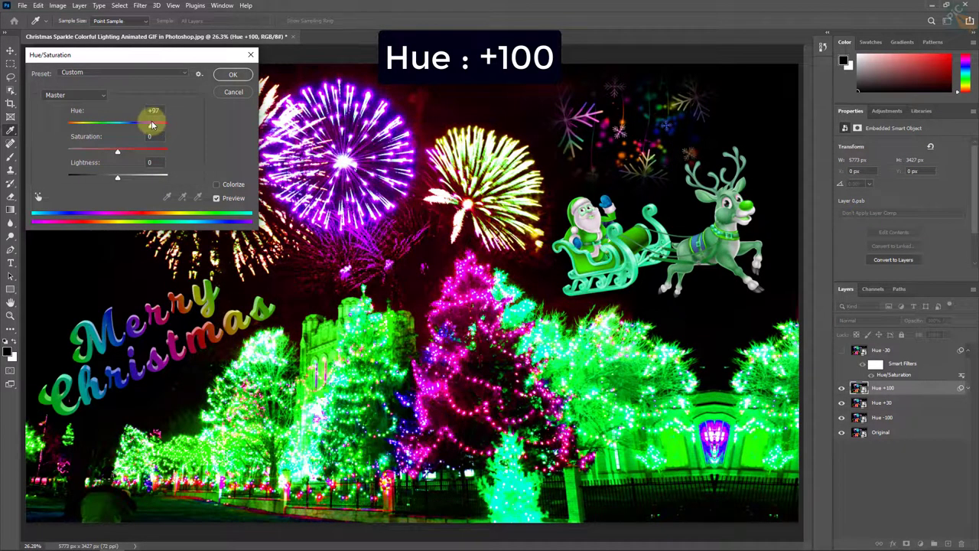
pyautogui.moveTo(156, 122); pyautogui.dragTo(152, 125)
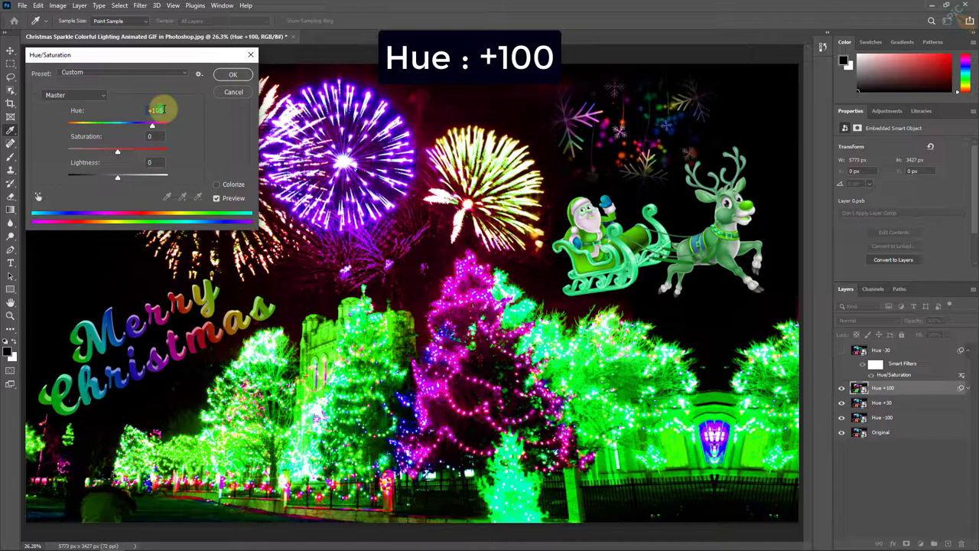
pyautogui.moveTo(157, 109); pyautogui.dragTo(123, 109)
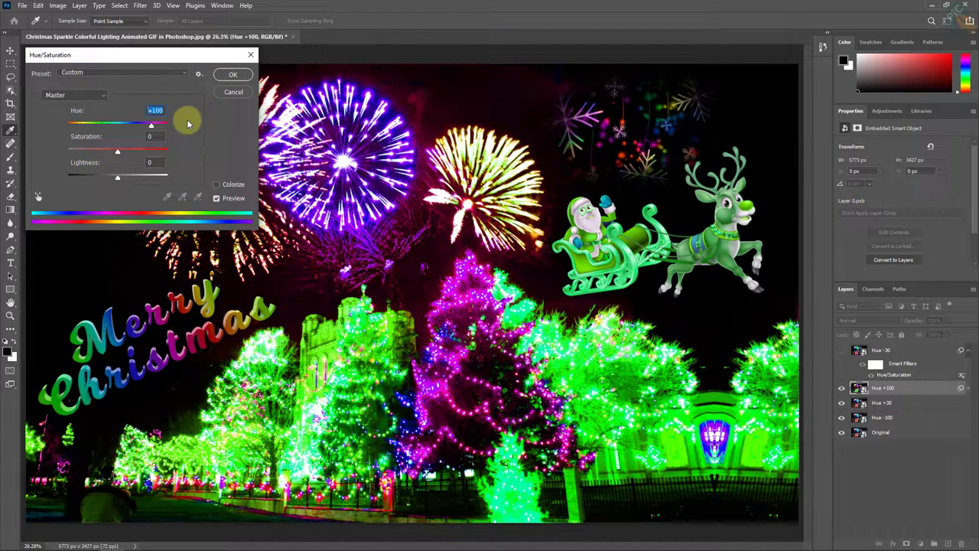
pyautogui.click(233, 74)
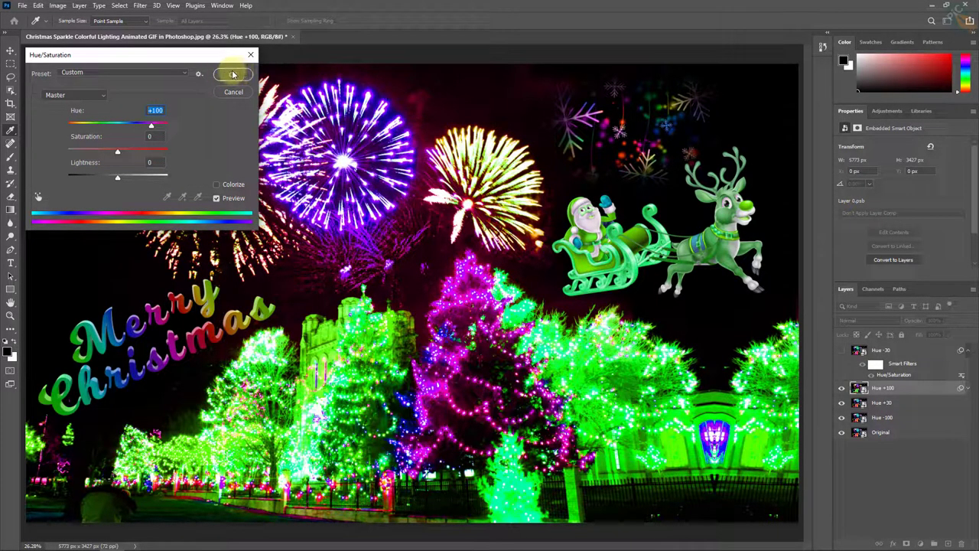
pyautogui.click(236, 74)
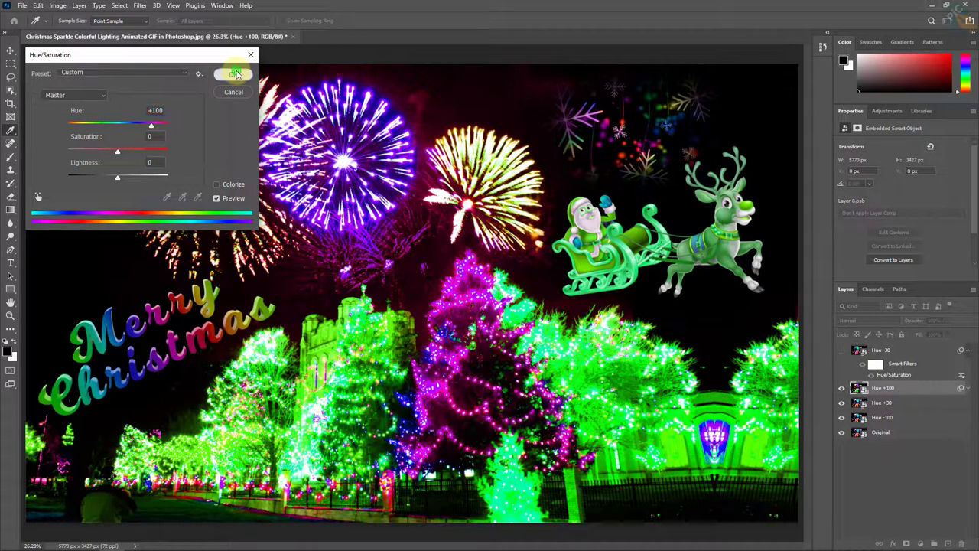
pyautogui.click(842, 389)
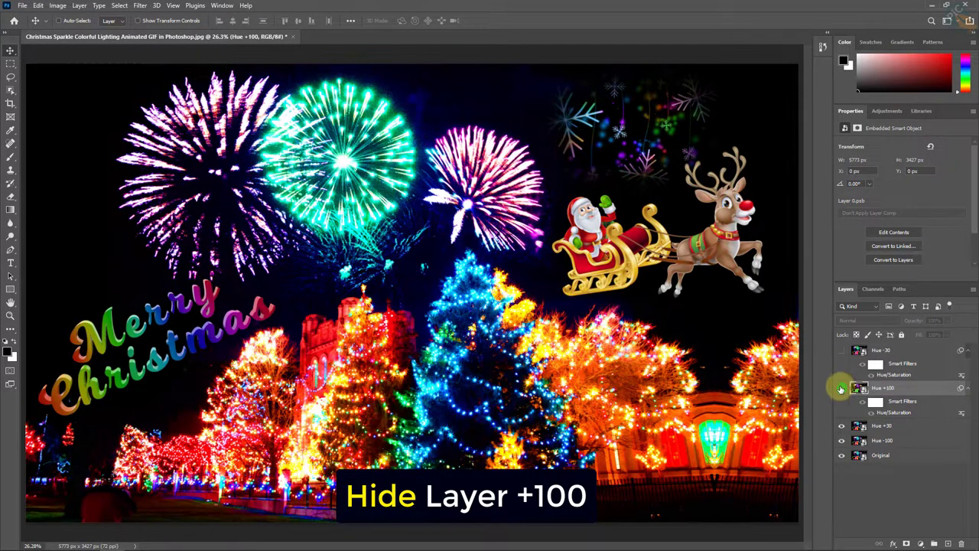
# Give the Hue +30 layer a +30 Hue/Saturation shift, then hide it.
pyautogui.click(896, 425)
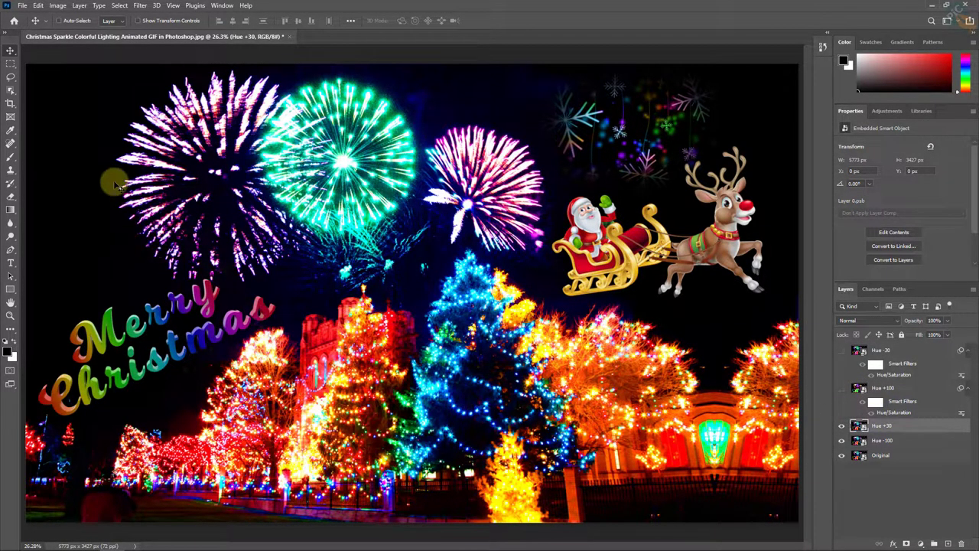
pyautogui.click(59, 6)
pyautogui.moveTo(74, 31)
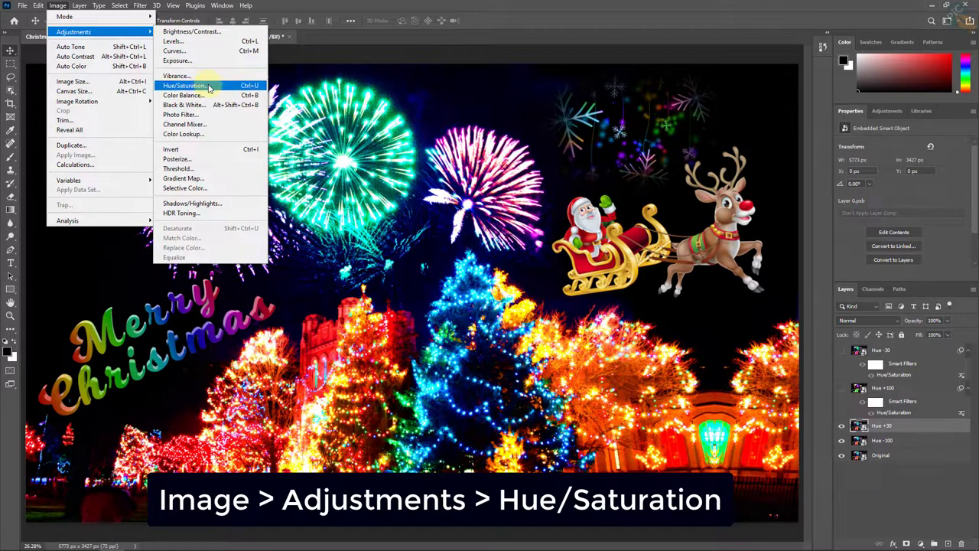
pyautogui.click(175, 87)
pyautogui.click(183, 85)
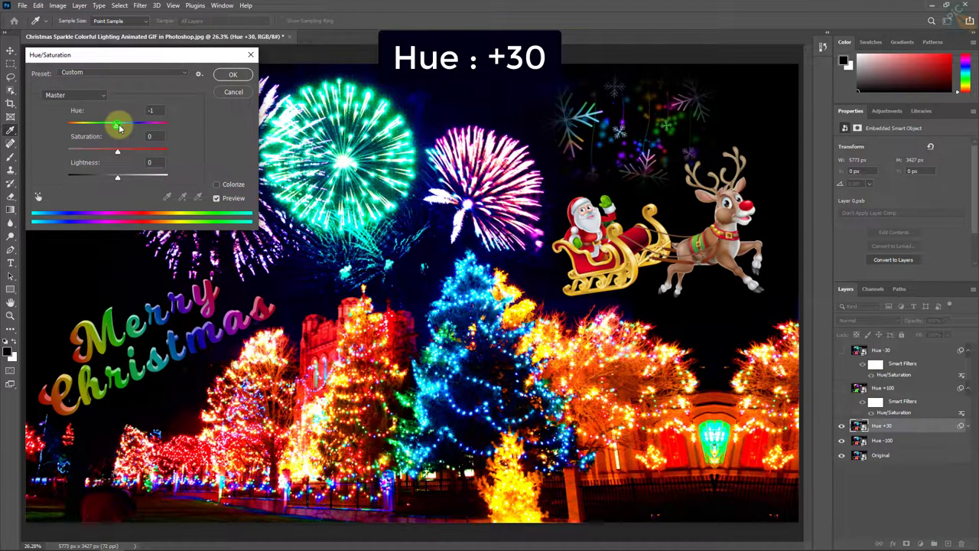
pyautogui.moveTo(119, 128); pyautogui.dragTo(134, 126)
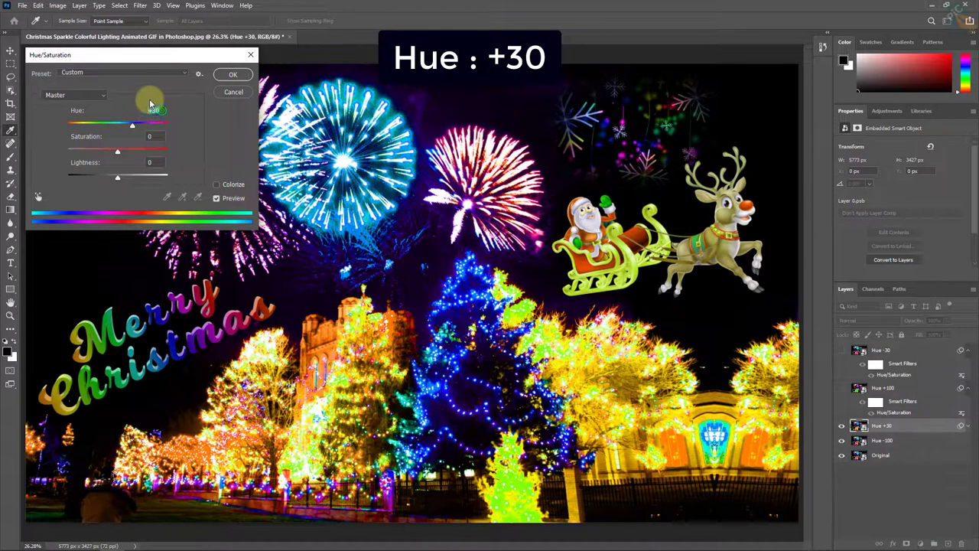
pyautogui.click(155, 110)
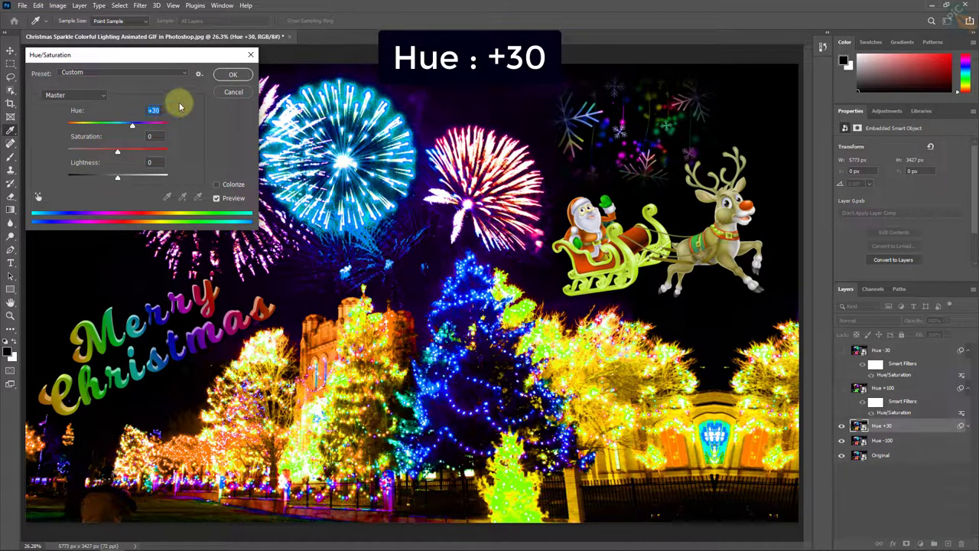
pyautogui.click(235, 75)
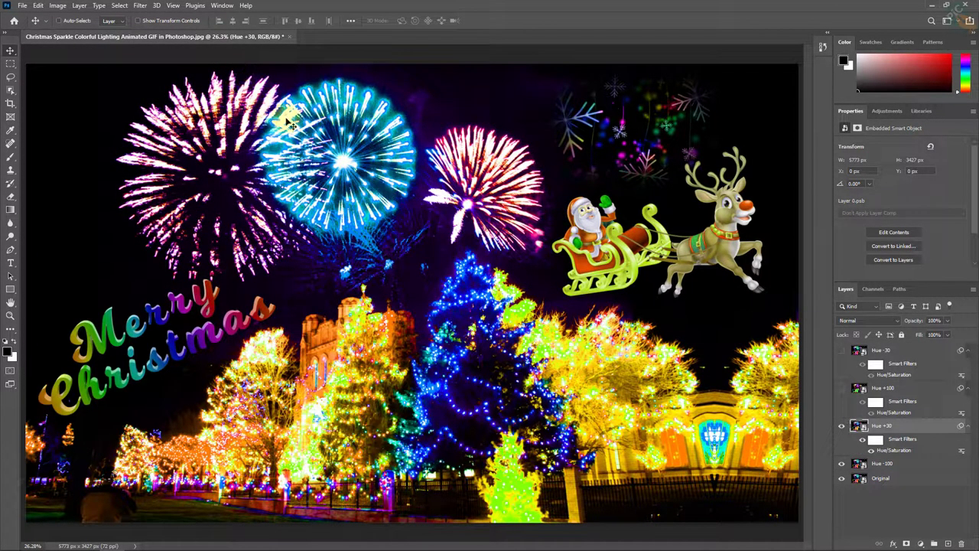
pyautogui.click(841, 426)
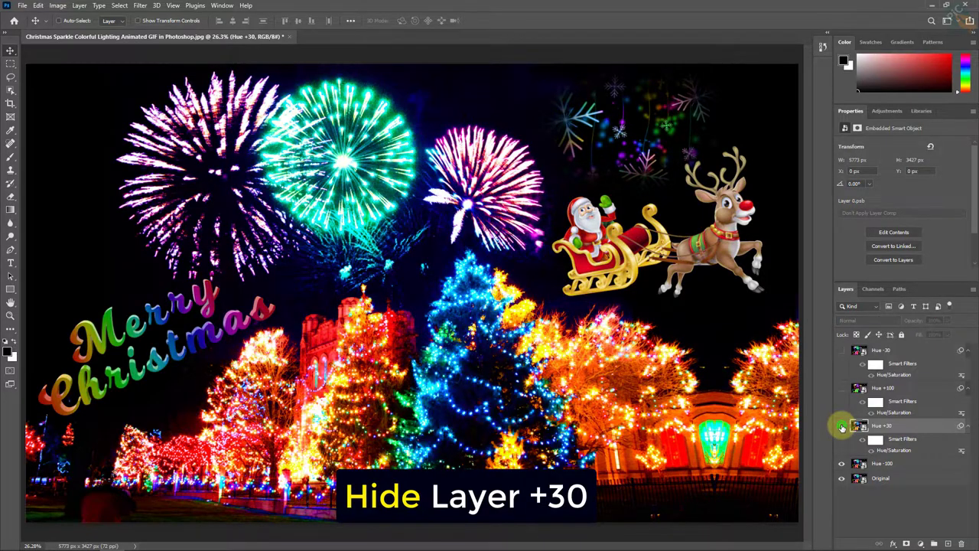
# Apply a -100 Hue/Saturation smart filter to the Hue -100 layer.
pyautogui.click(899, 463)
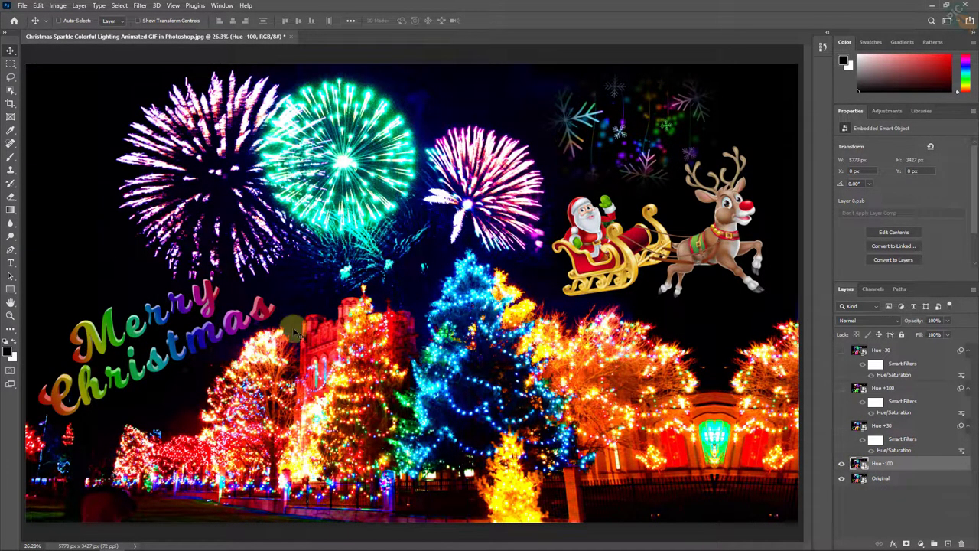
pyautogui.click(59, 6)
pyautogui.moveTo(73, 32)
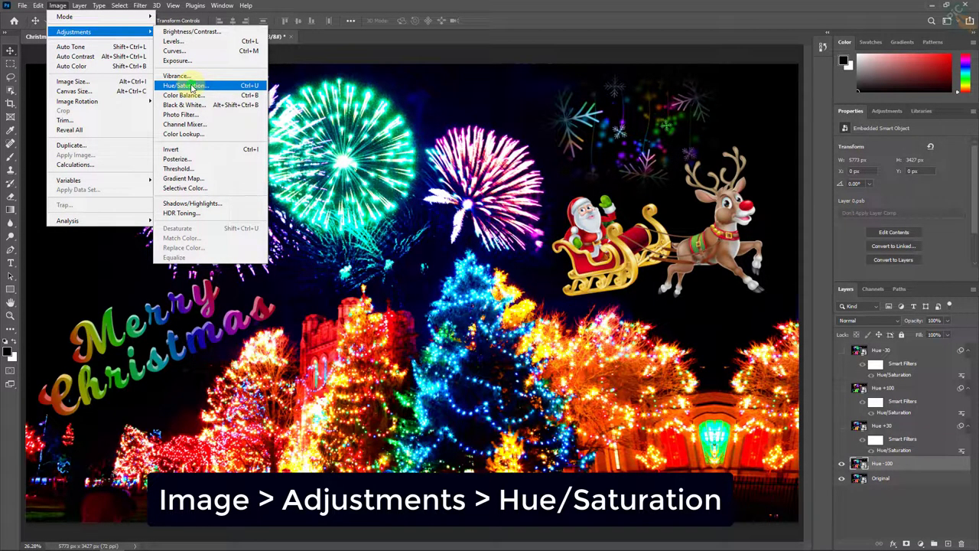
pyautogui.click(191, 86)
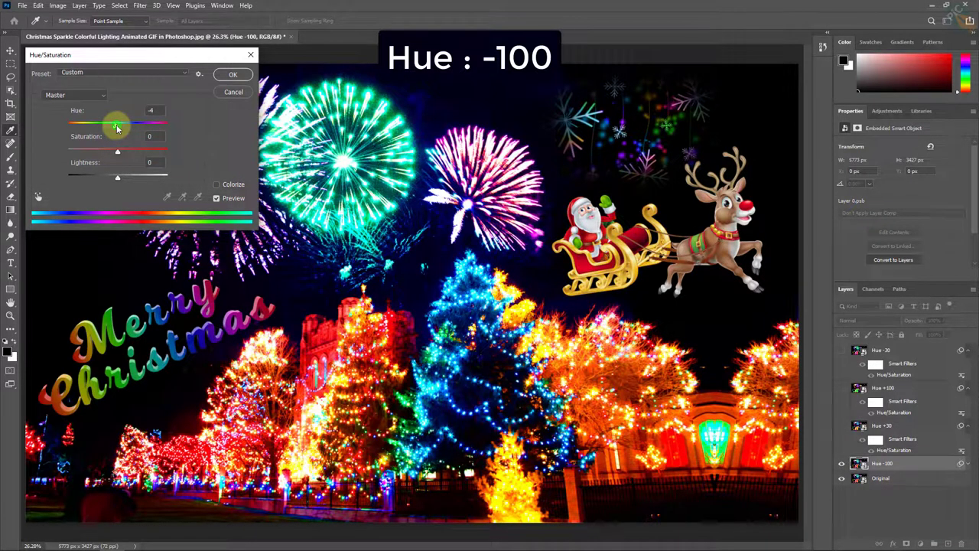
pyautogui.moveTo(117, 128); pyautogui.dragTo(87, 126)
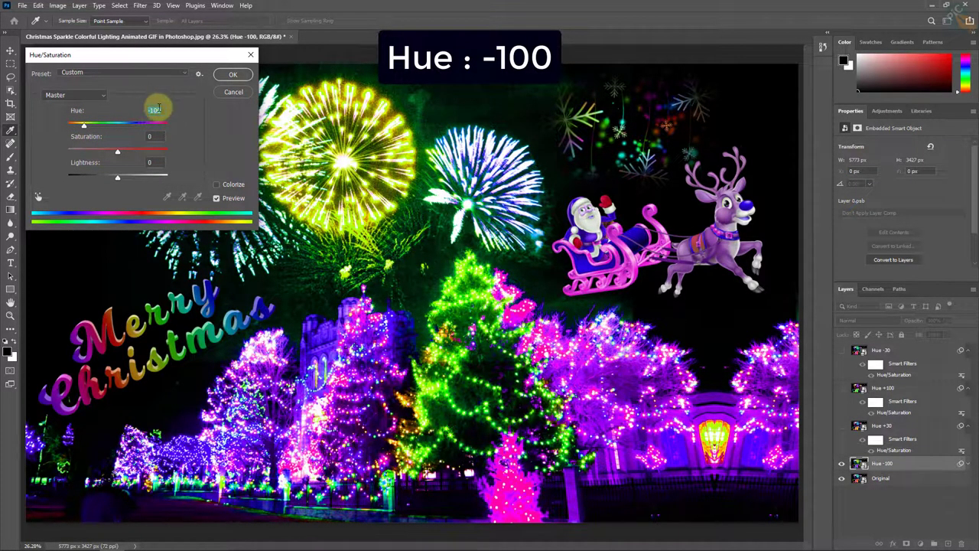
pyautogui.click(234, 76)
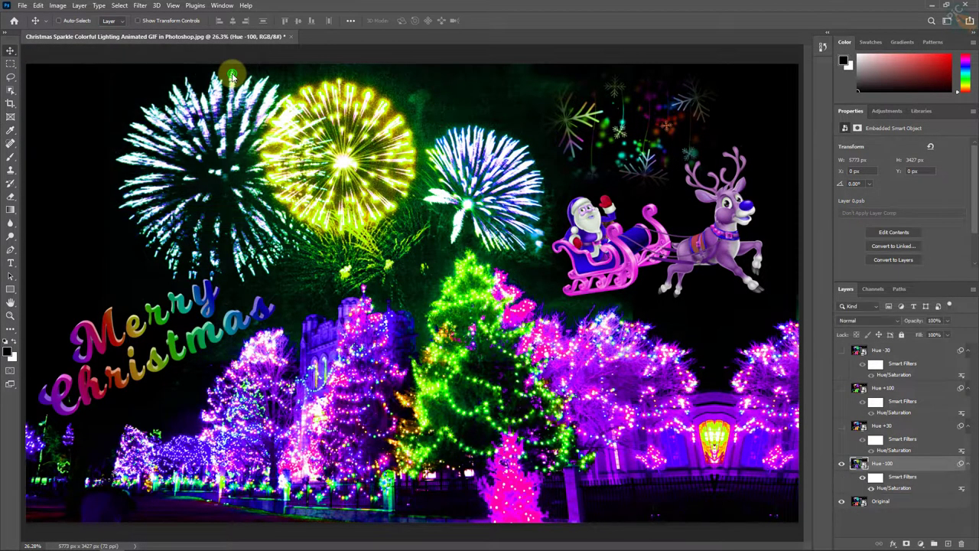
# Turn the Hue +30, Hue +100 and Hue -30 layers back on.
pyautogui.click(842, 463)
pyautogui.click(842, 464)
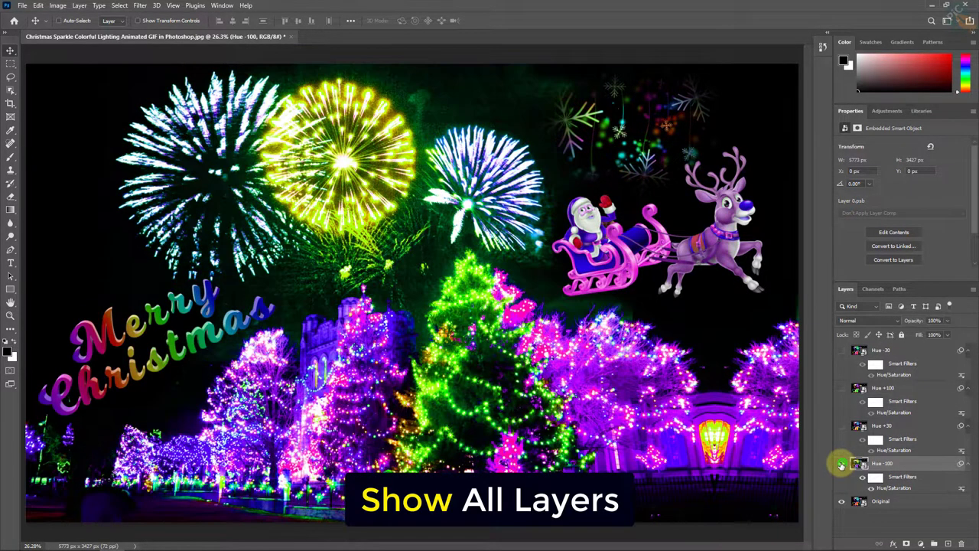
pyautogui.click(842, 426)
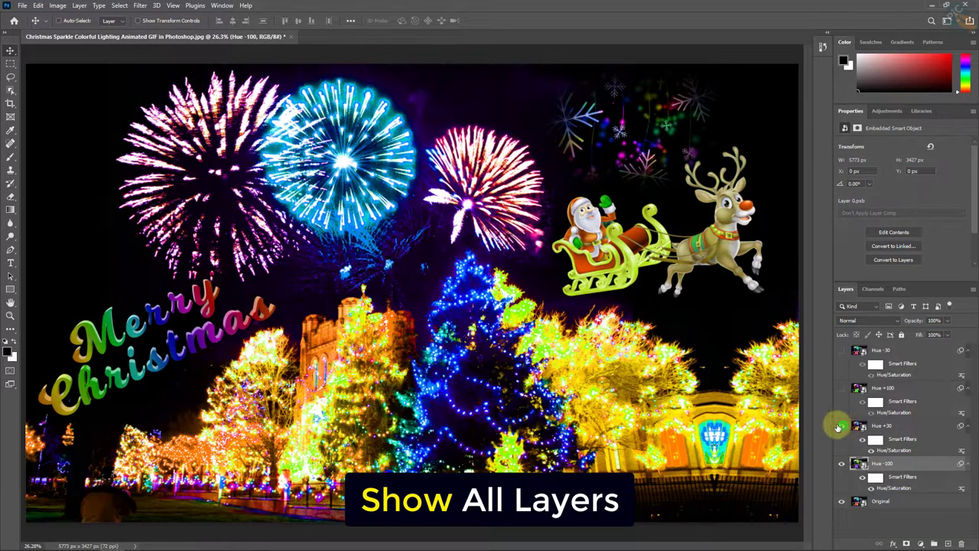
pyautogui.click(878, 431)
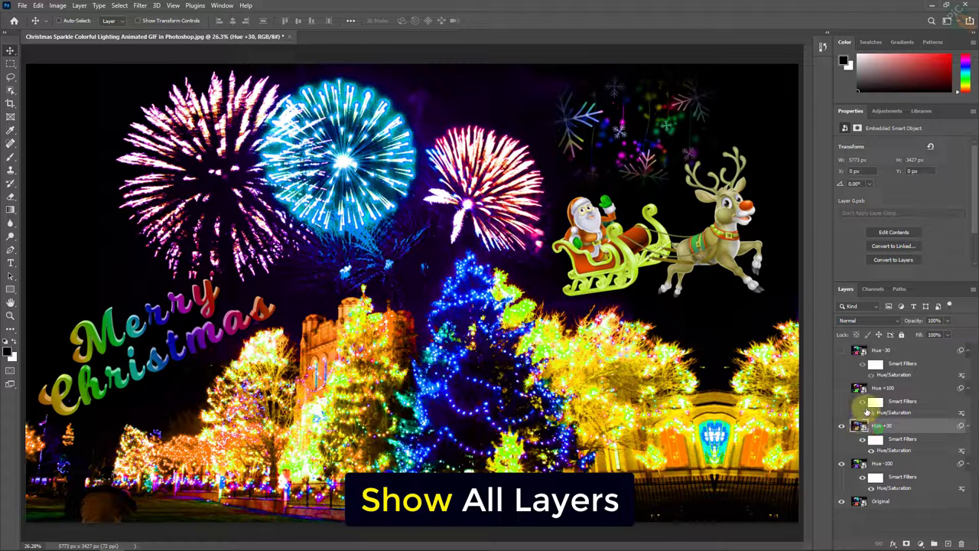
pyautogui.click(874, 389)
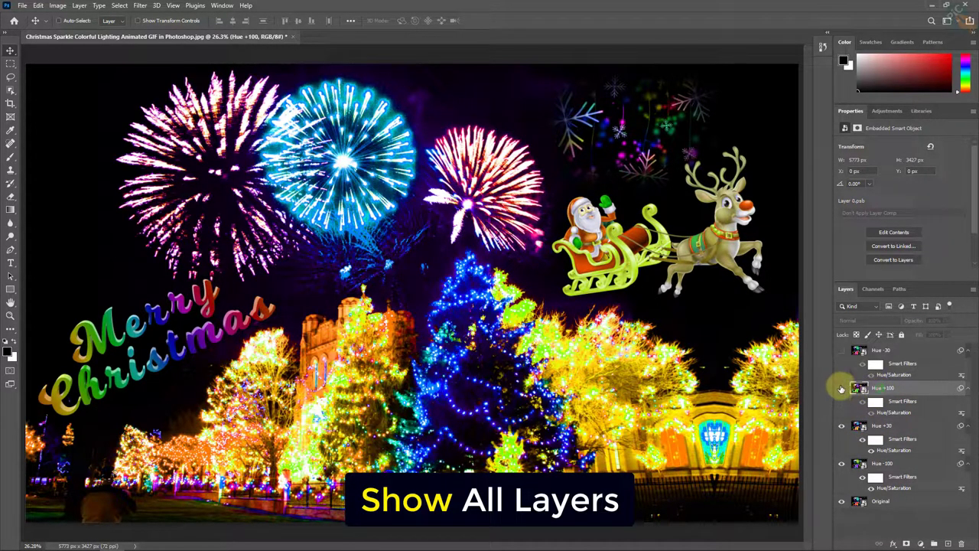
pyautogui.click(842, 389)
pyautogui.click(872, 350)
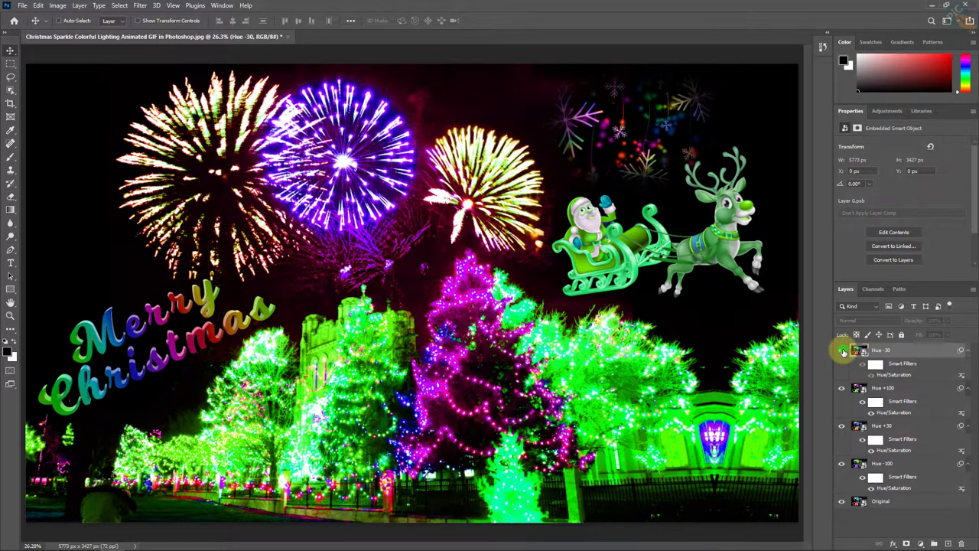
pyautogui.click(842, 350)
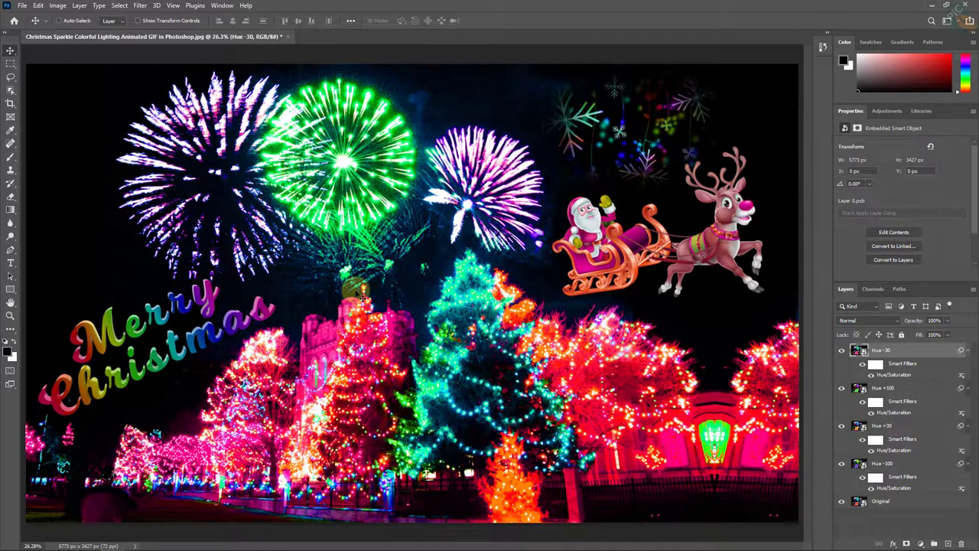
# Open the Timeline panel and create a video timeline with a clip track per hue layer.
pyautogui.click(223, 6)
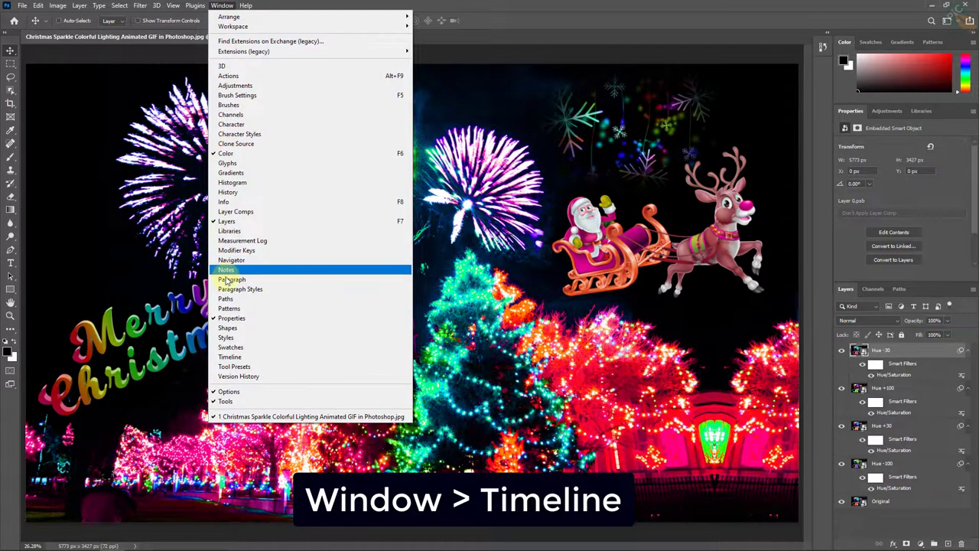
pyautogui.click(277, 359)
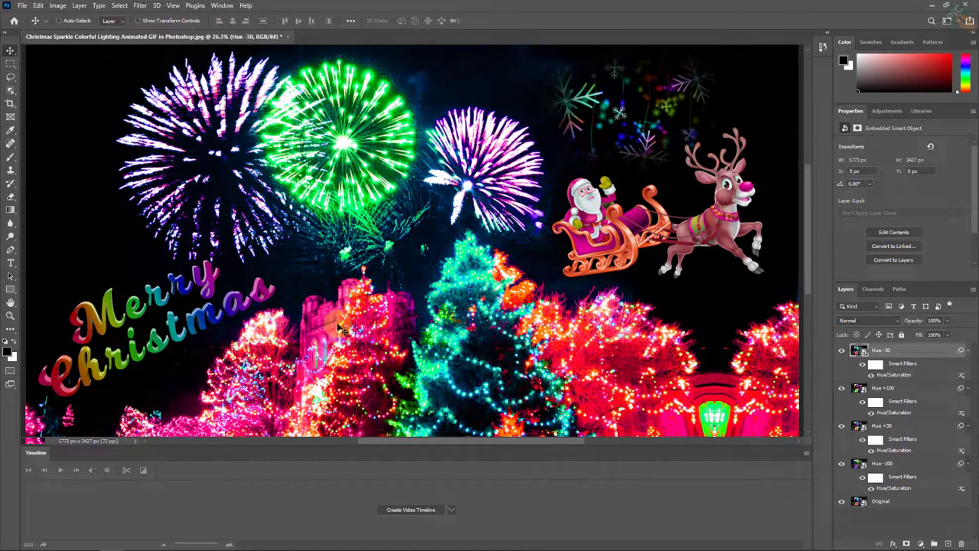
pyautogui.click(419, 513)
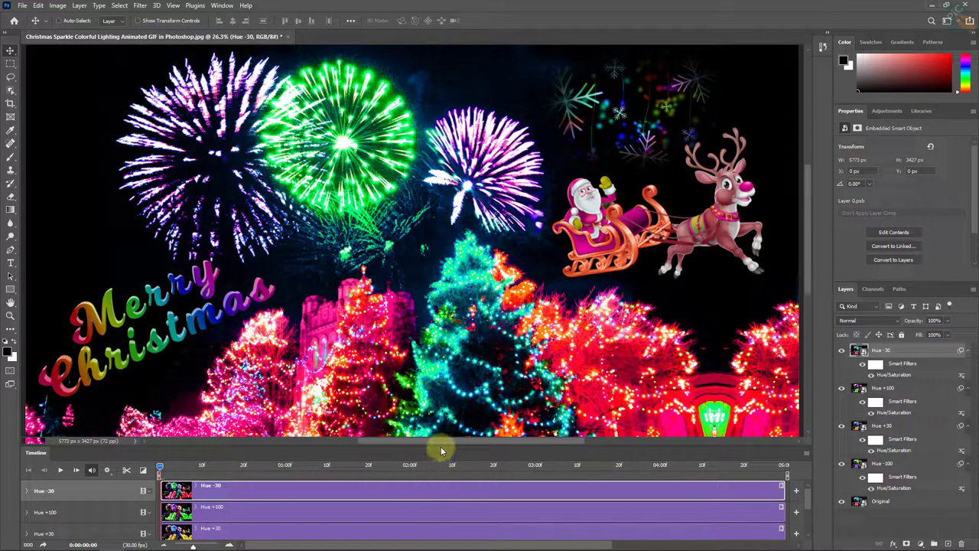
# Enlarge the Timeline and trim the Hue -30, +100, +30, -100 and Original clips to ~20 frames.
pyautogui.moveTo(441, 447); pyautogui.dragTo(445, 384)
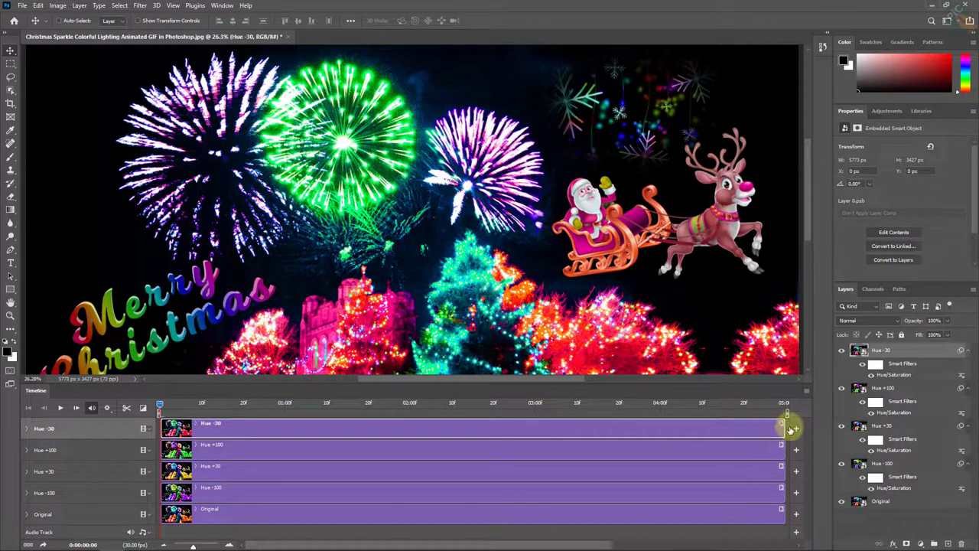
pyautogui.moveTo(783, 428); pyautogui.dragTo(241, 428)
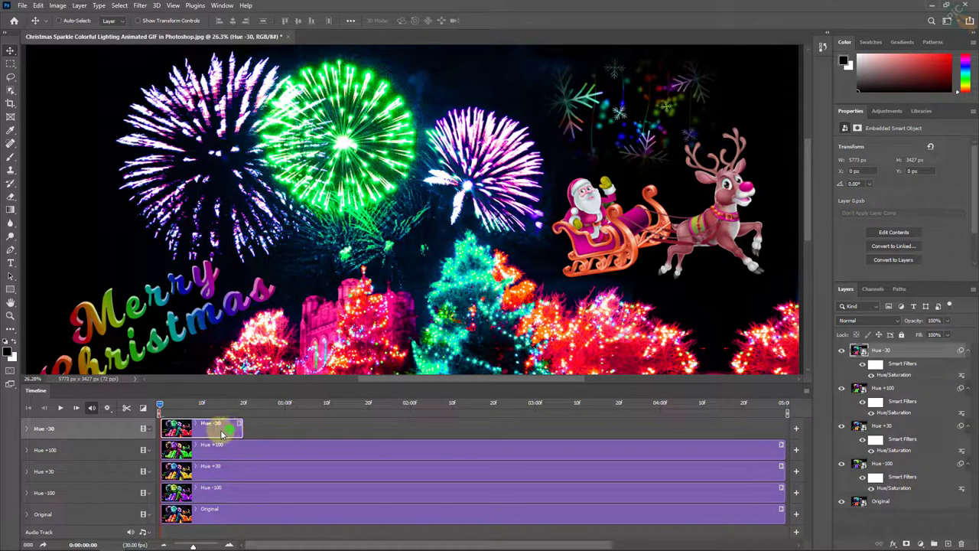
pyautogui.click(660, 447)
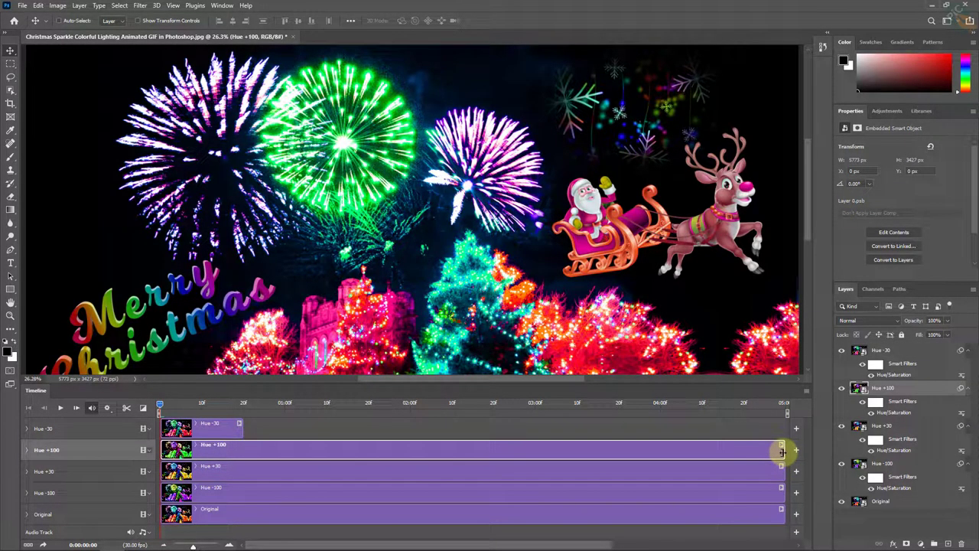
pyautogui.moveTo(781, 451); pyautogui.dragTo(241, 451)
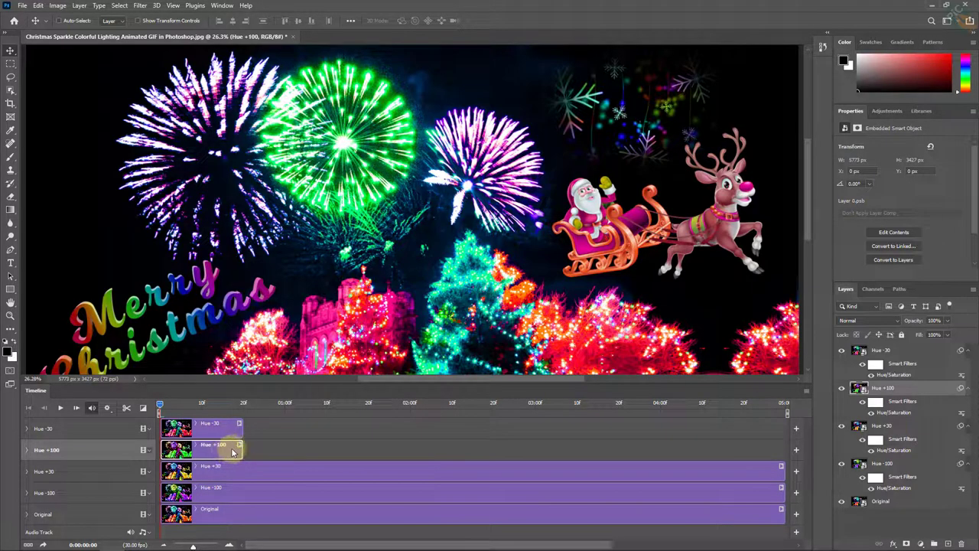
pyautogui.click(278, 466)
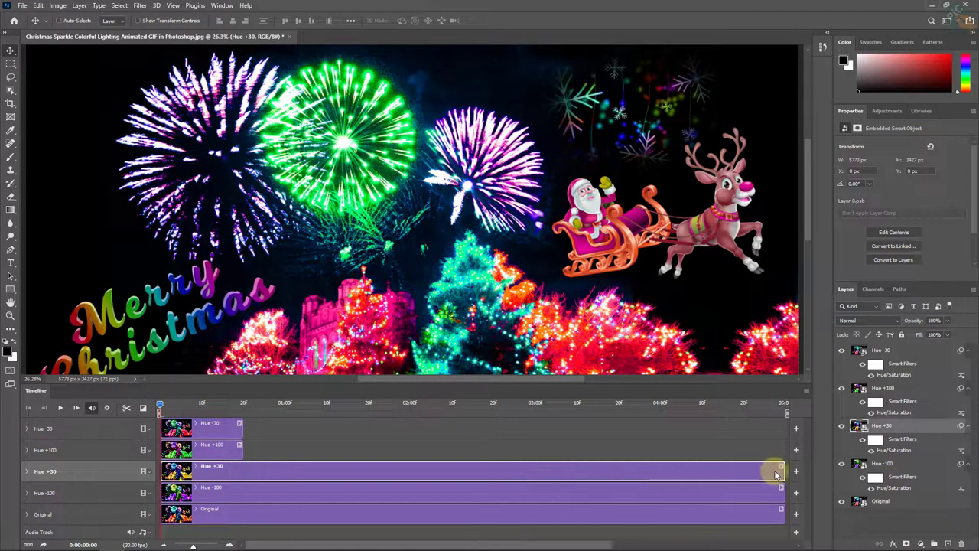
pyautogui.moveTo(782, 471); pyautogui.dragTo(246, 473)
pyautogui.click(262, 488)
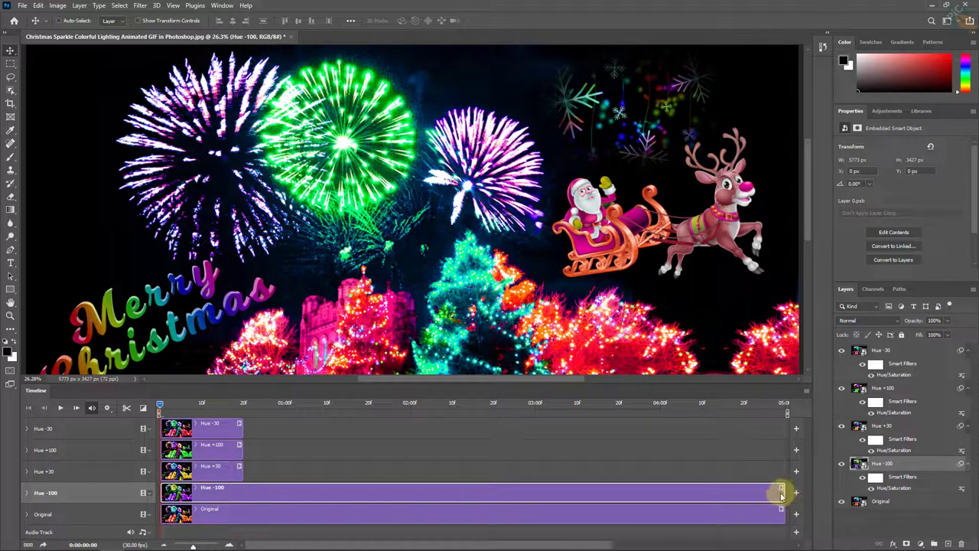
pyautogui.moveTo(783, 496); pyautogui.dragTo(243, 493)
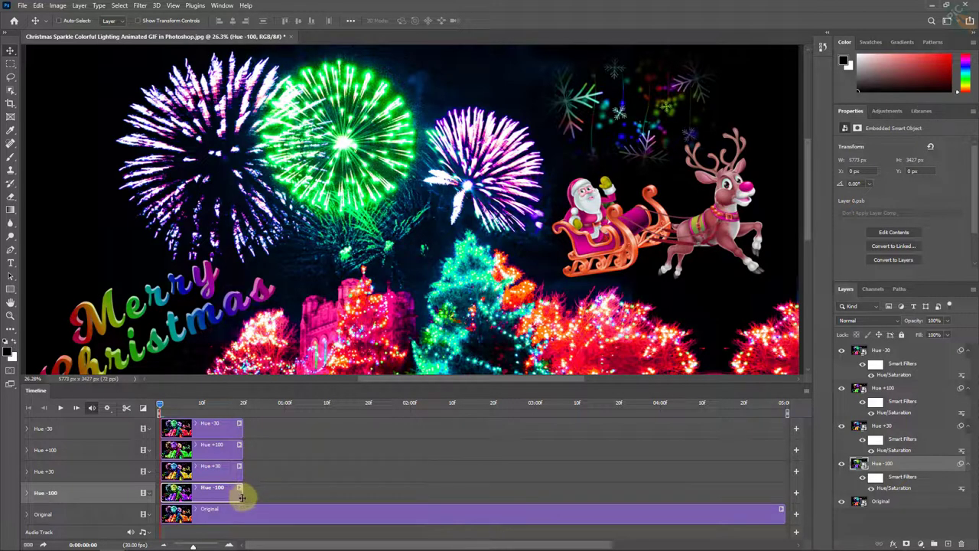
pyautogui.click(294, 509)
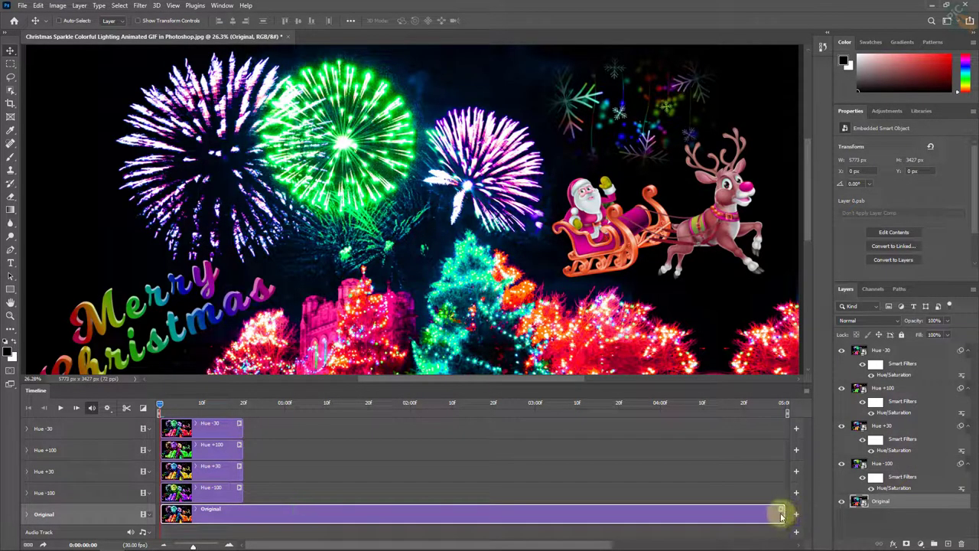
pyautogui.moveTo(784, 514); pyautogui.dragTo(244, 518)
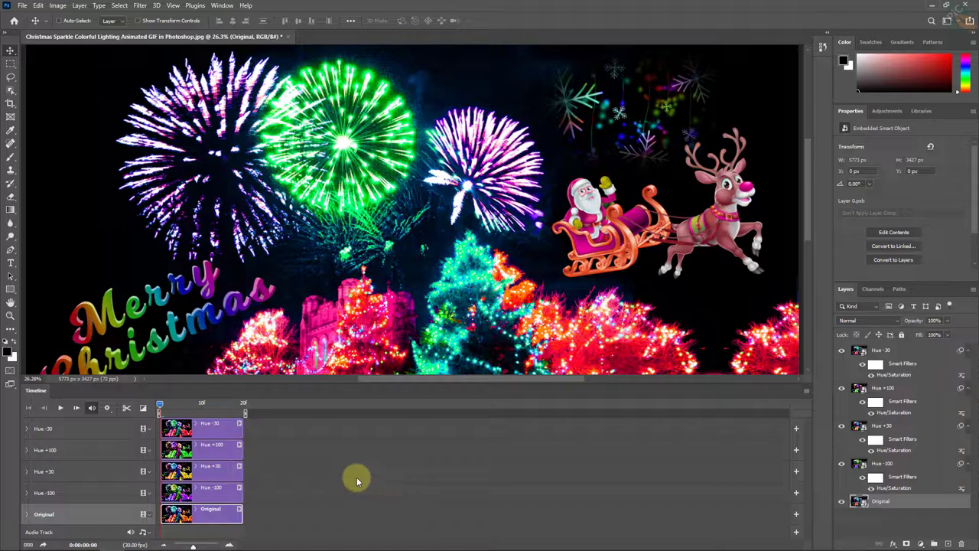
# Move the Hue +100 clip after Hue -30, then Hue +30 after it in Video Group 1.
pyautogui.click(202, 451)
pyautogui.moveTo(203, 452); pyautogui.dragTo(325, 437)
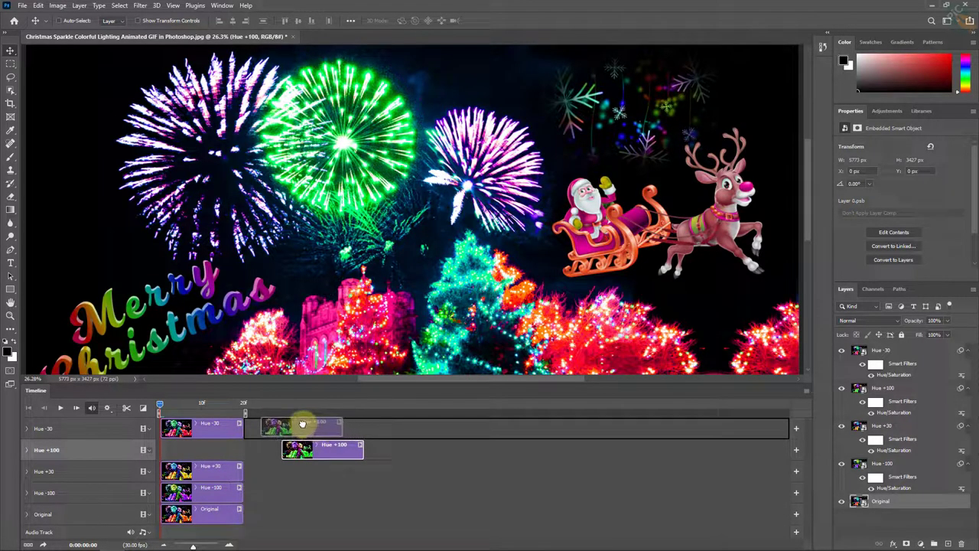
pyautogui.moveTo(325, 437); pyautogui.dragTo(297, 426)
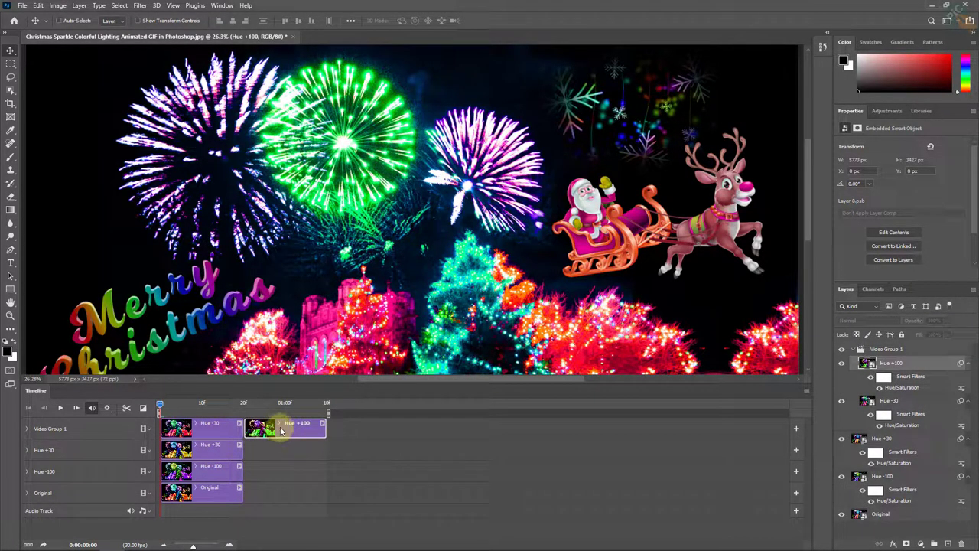
pyautogui.click(208, 445)
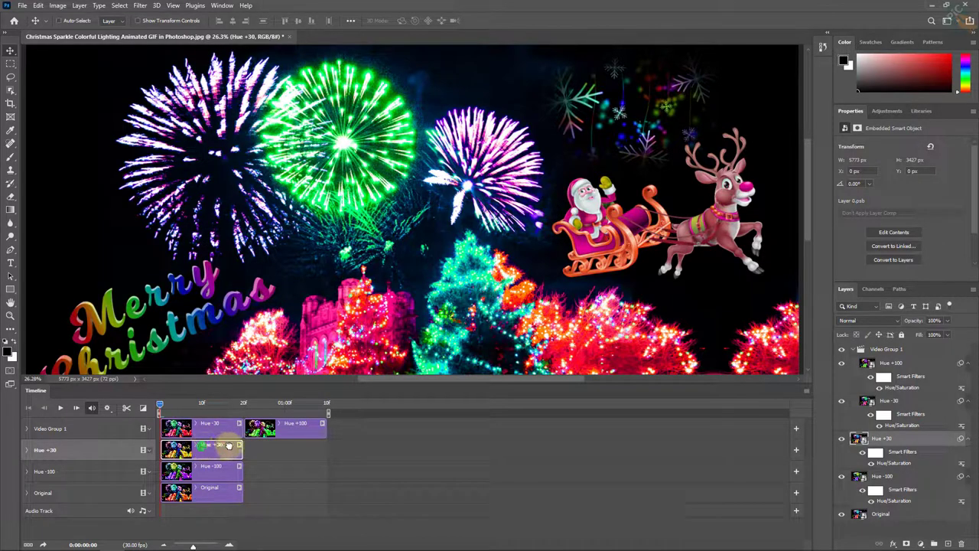
pyautogui.moveTo(228, 444)
pyautogui.mouseDown()
pyautogui.moveTo(387, 442)
pyautogui.moveTo(374, 426)
pyautogui.mouseUp()
pyautogui.click(200, 451)
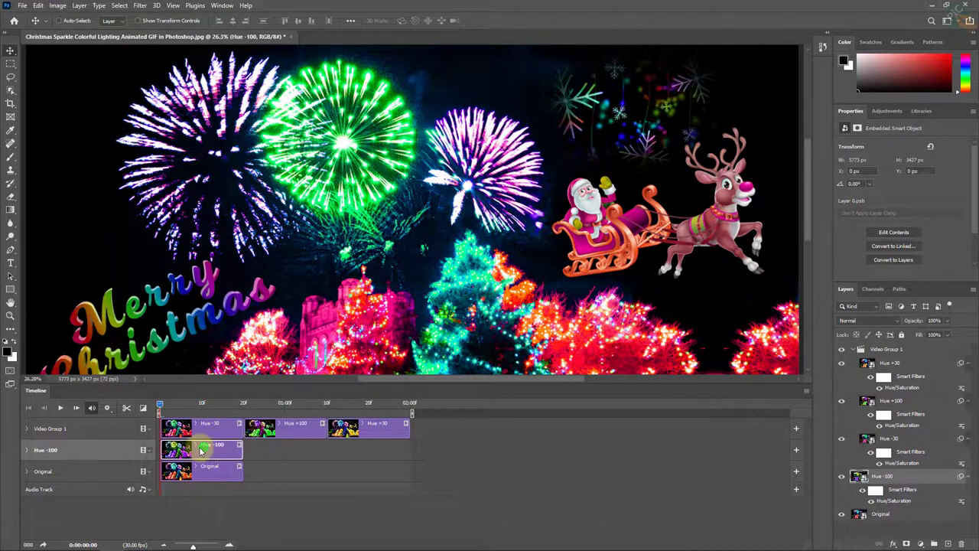
# Place Hue -100 then Original at the sequence end and scrub the playhead back to start.
pyautogui.moveTo(205, 449)
pyautogui.mouseDown()
pyautogui.moveTo(479, 444)
pyautogui.moveTo(472, 417)
pyautogui.moveTo(459, 425)
pyautogui.mouseUp()
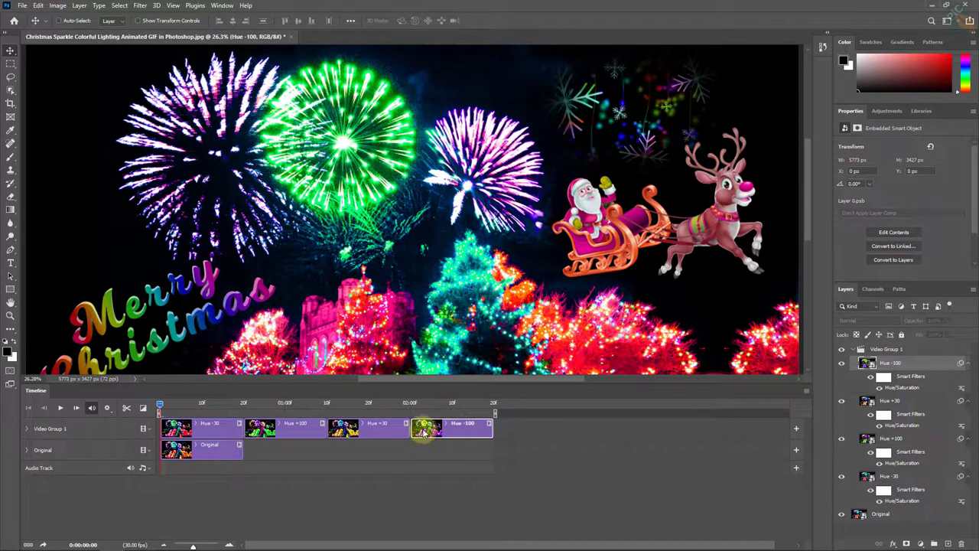
pyautogui.moveTo(200, 451)
pyautogui.mouseDown()
pyautogui.moveTo(192, 448)
pyautogui.moveTo(536, 449)
pyautogui.moveTo(546, 444)
pyautogui.moveTo(542, 424)
pyautogui.mouseUp()
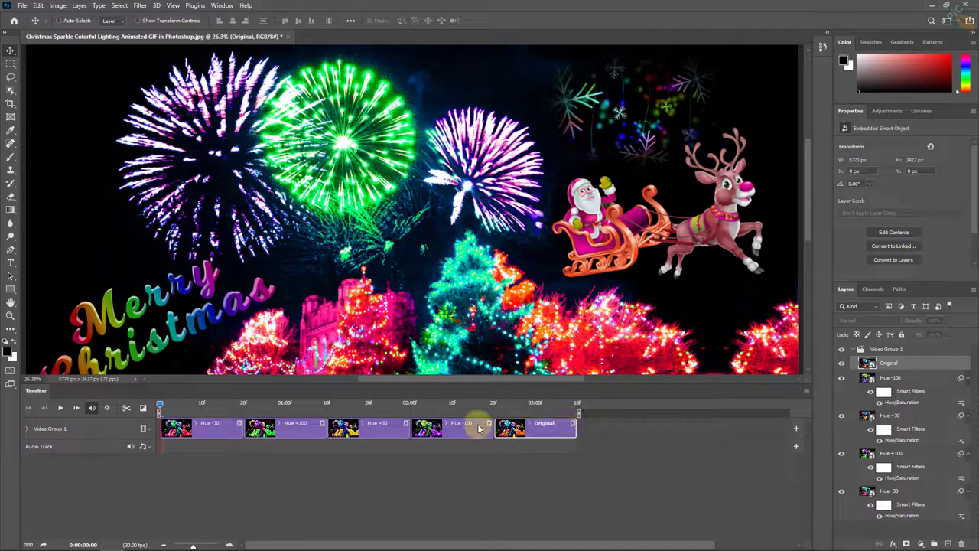
pyautogui.moveTo(160, 406); pyautogui.dragTo(320, 397)
pyautogui.moveTo(237, 399); pyautogui.dragTo(160, 400)
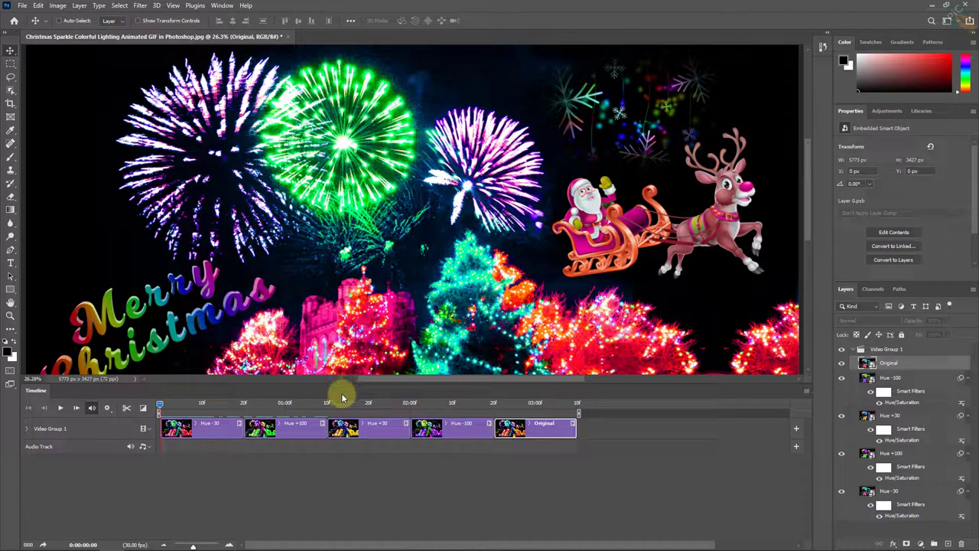
pyautogui.moveTo(355, 386); pyautogui.dragTo(345, 454)
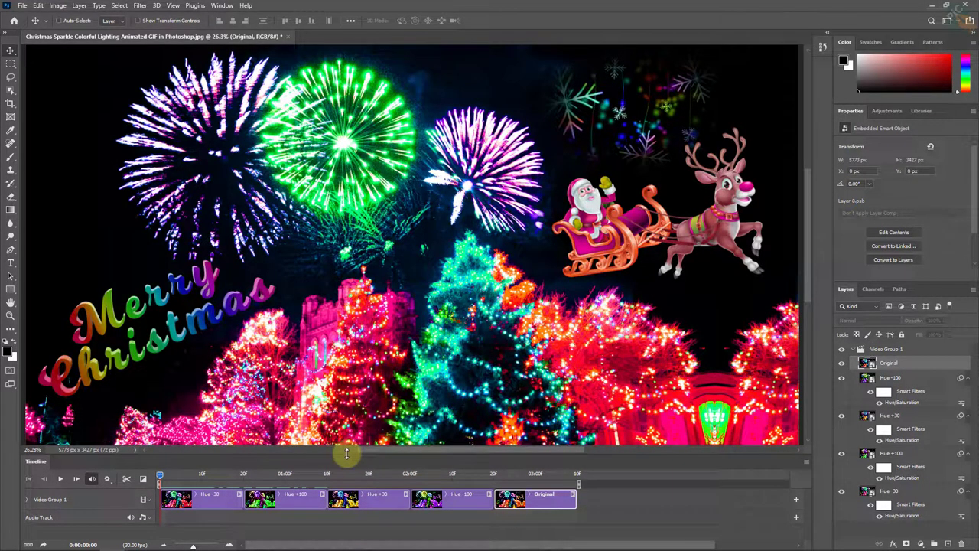
pyautogui.hotkey('ctrl', '0')
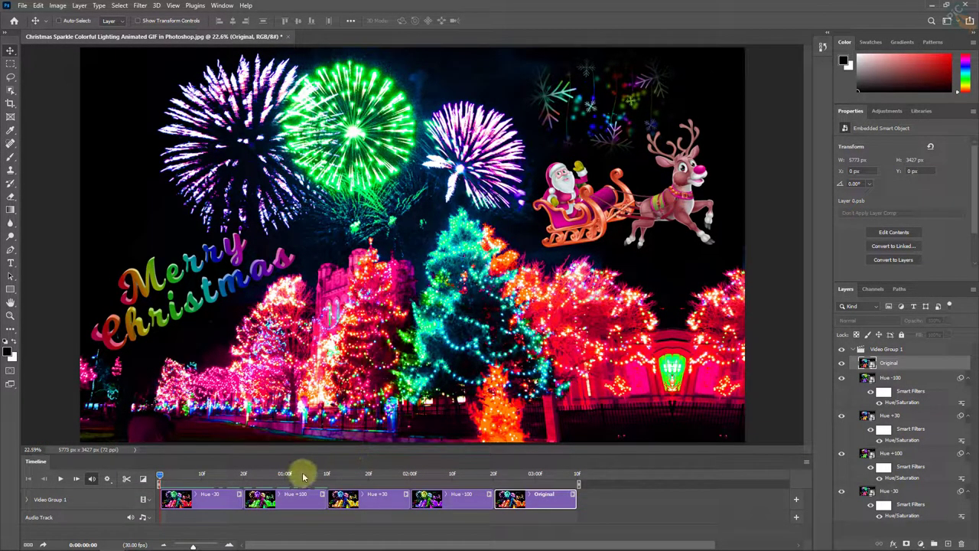
pyautogui.click(61, 479)
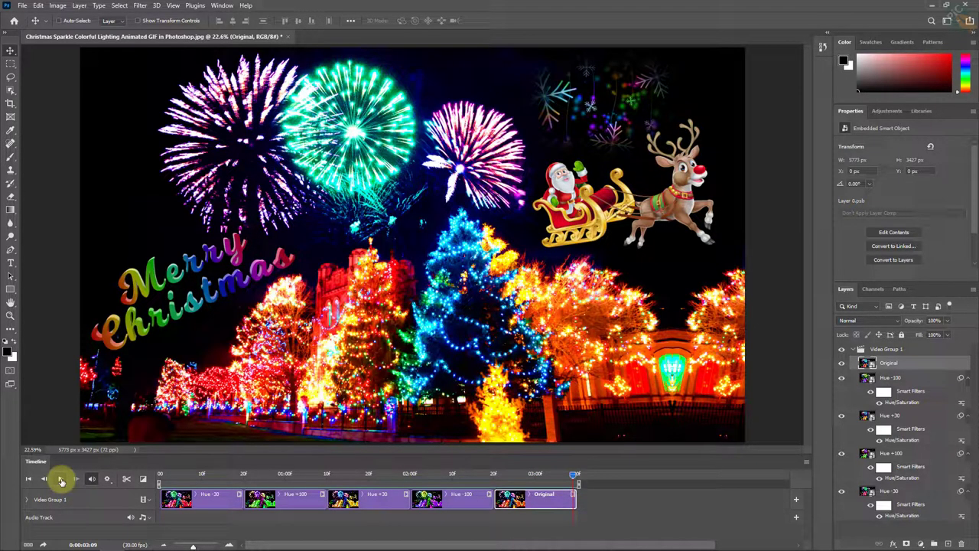
pyautogui.click(61, 480)
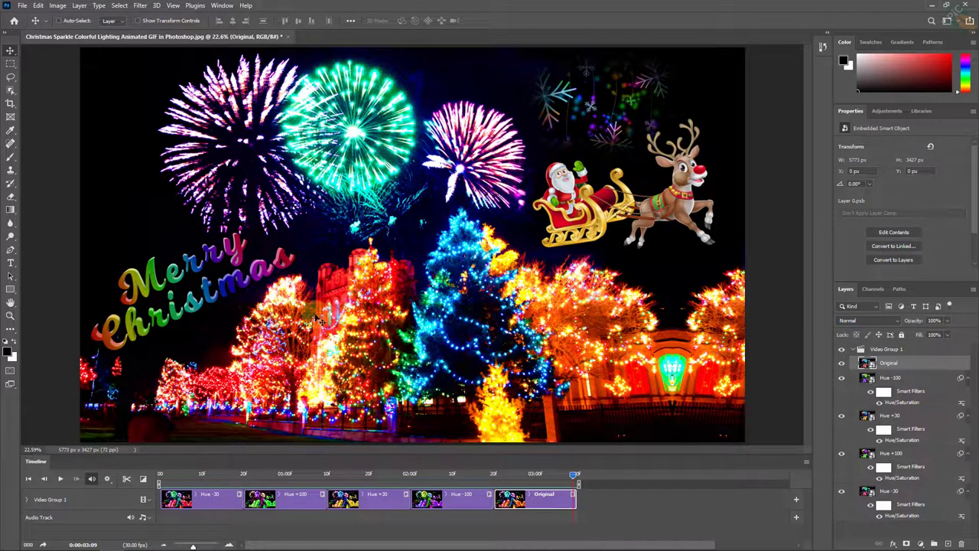
# In Save As, prefix the file name with 'GIF' and choose GIF as the format.
pyautogui.click(21, 7)
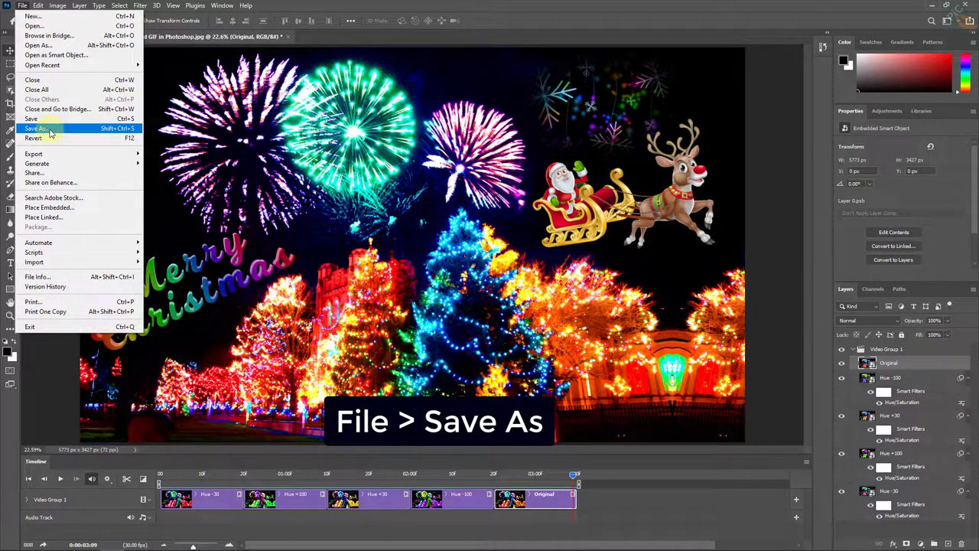
pyautogui.click(50, 131)
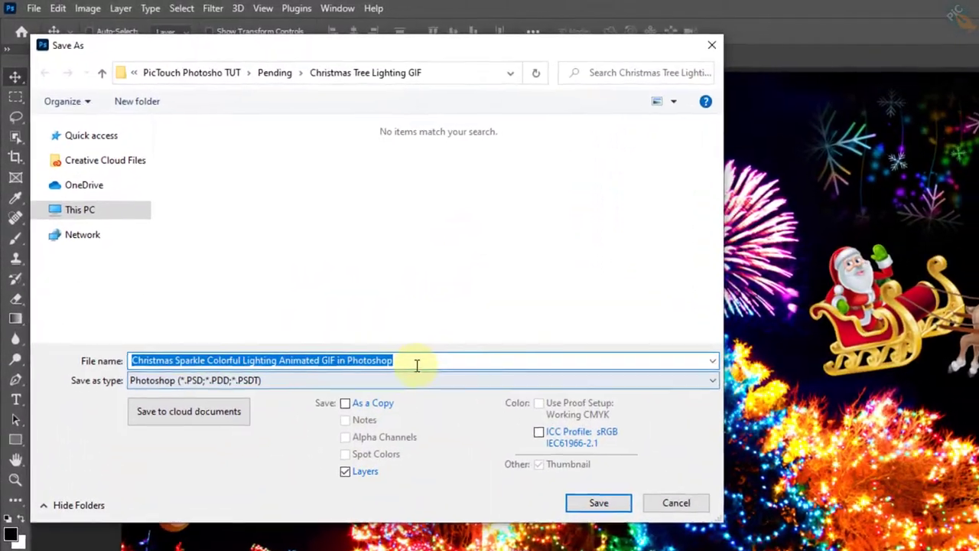
pyautogui.click(422, 365)
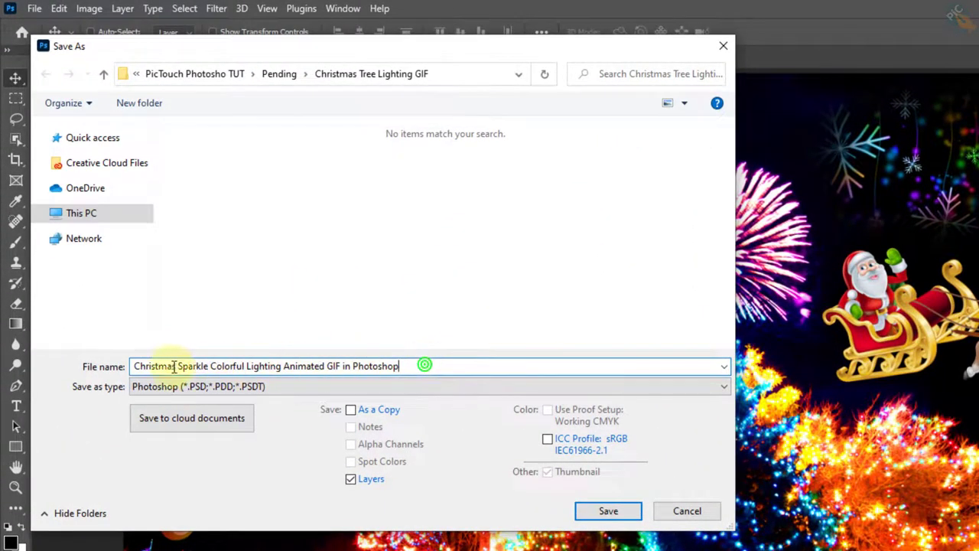
pyautogui.click(138, 365)
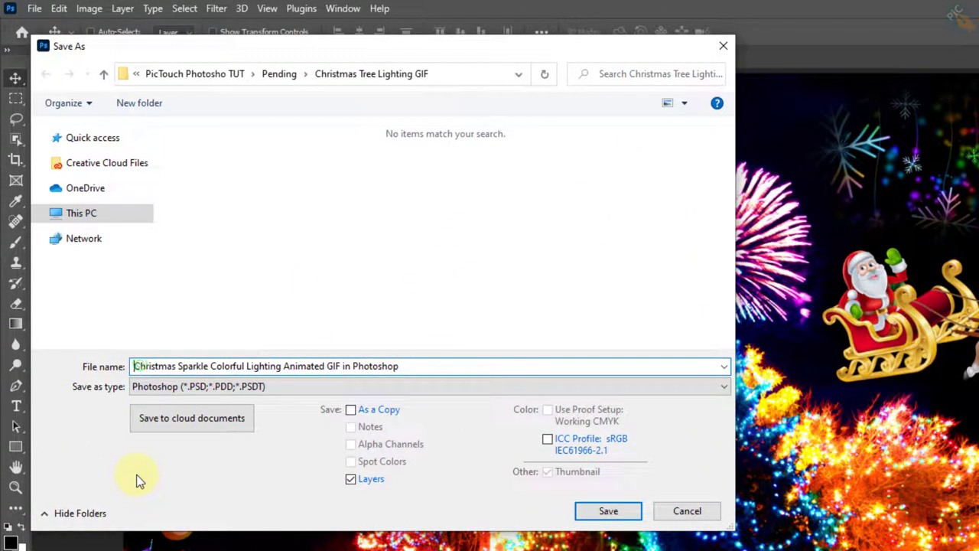
pyautogui.write('GIF')
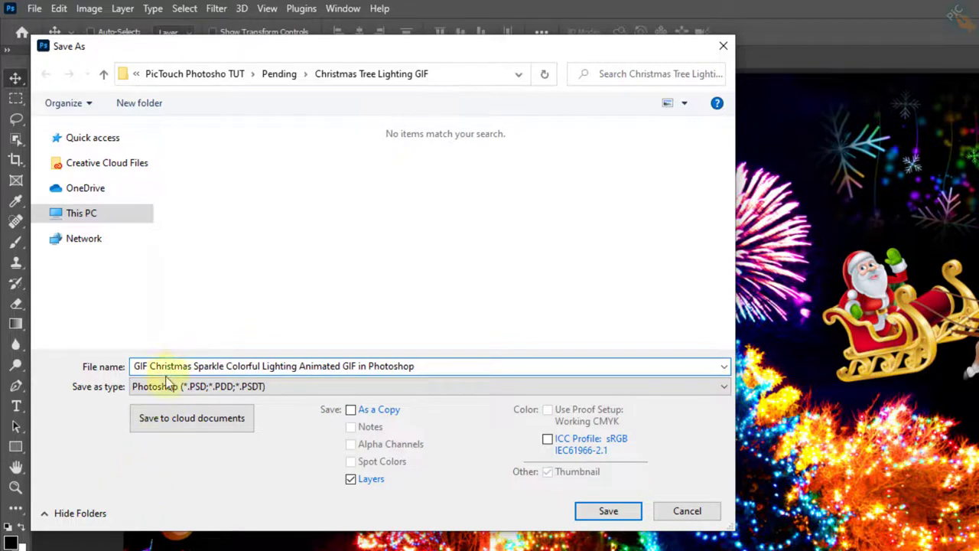
pyautogui.click(224, 390)
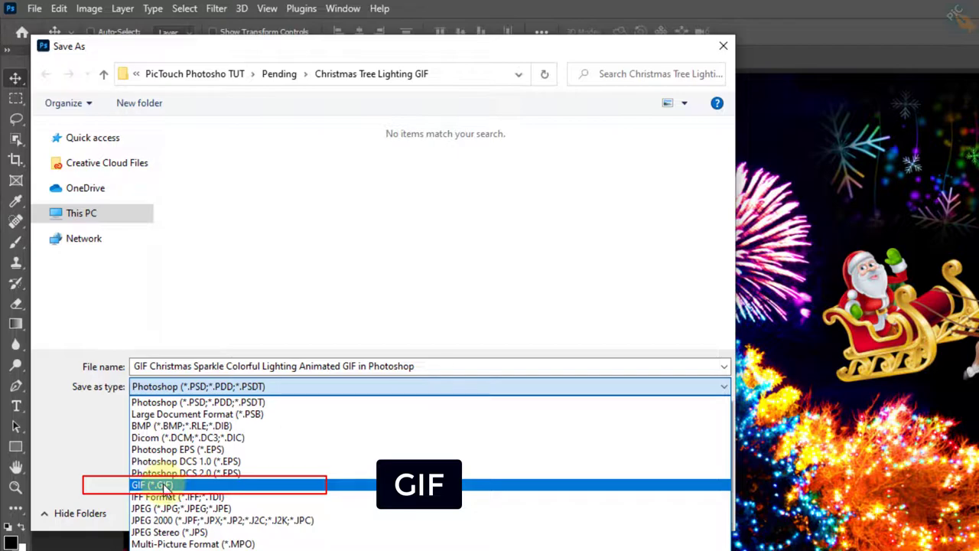
pyautogui.click(163, 486)
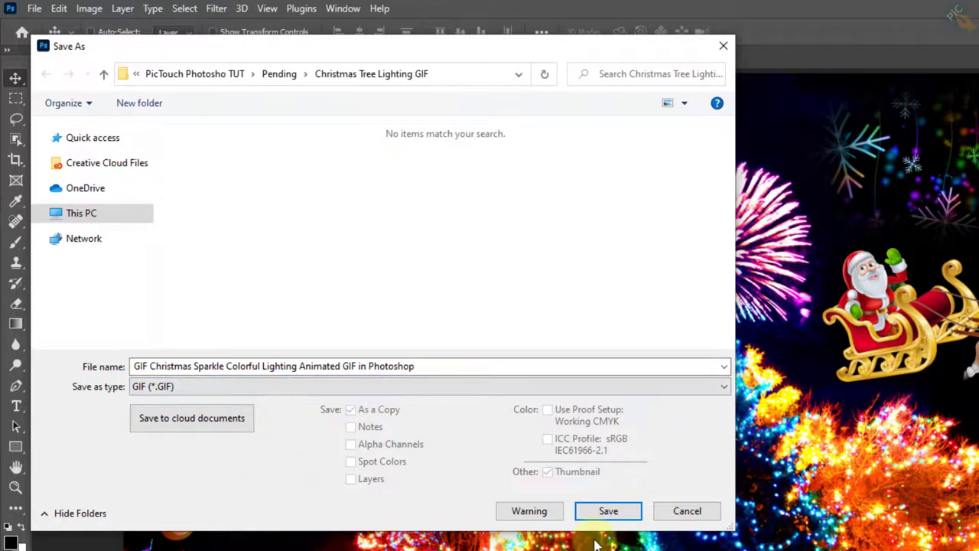
# Save the file and accept the GIF Save Options (Local Selective 256 colours, 75% diffusion).
pyautogui.click(609, 513)
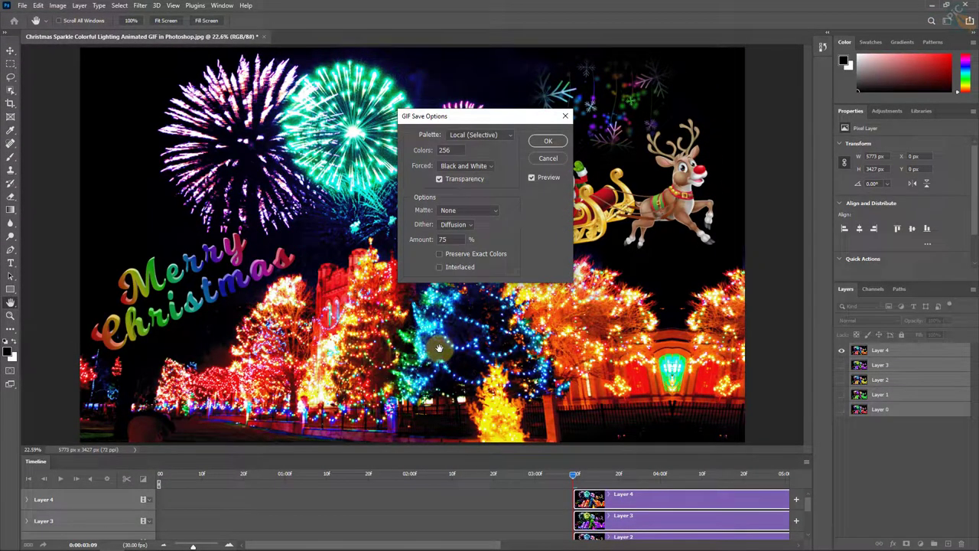
pyautogui.click(548, 143)
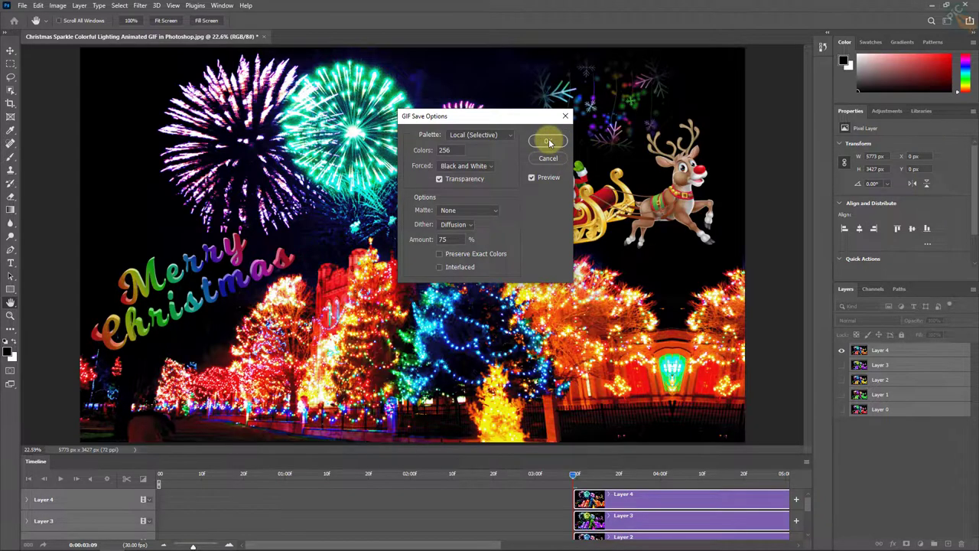
pyautogui.click(549, 143)
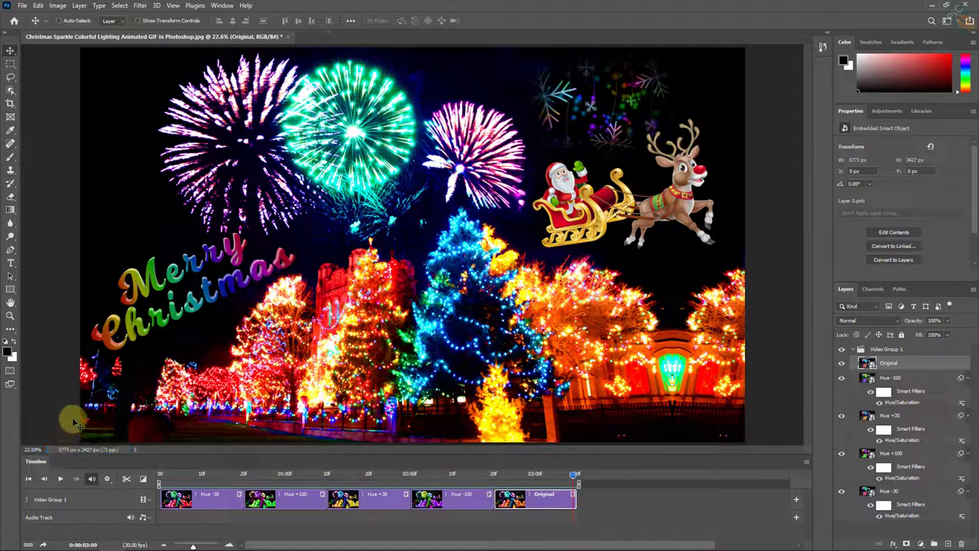
# Minimize Photoshop and open the saved GIF from the Christmas Tree Lighting GIF folder in Photos.
pyautogui.click(921, 6)
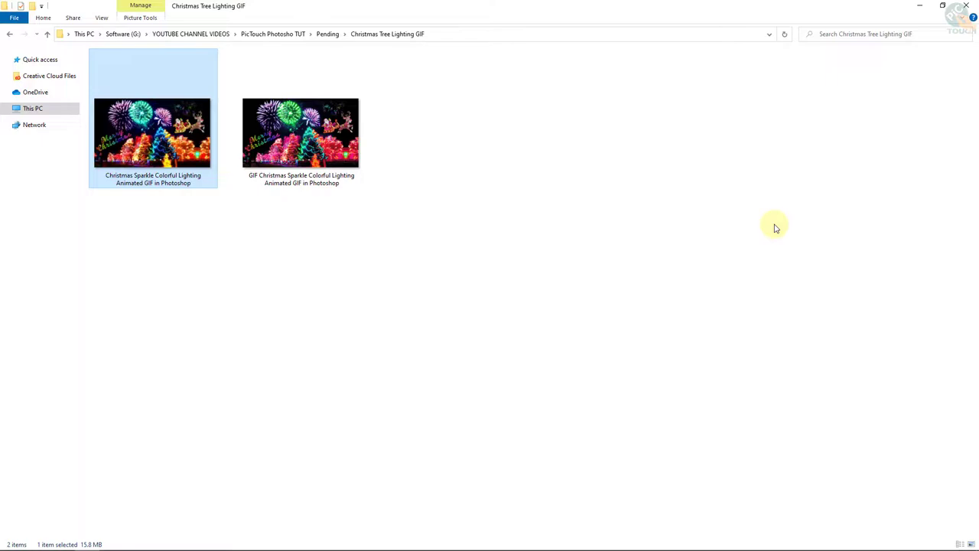
pyautogui.click(305, 138)
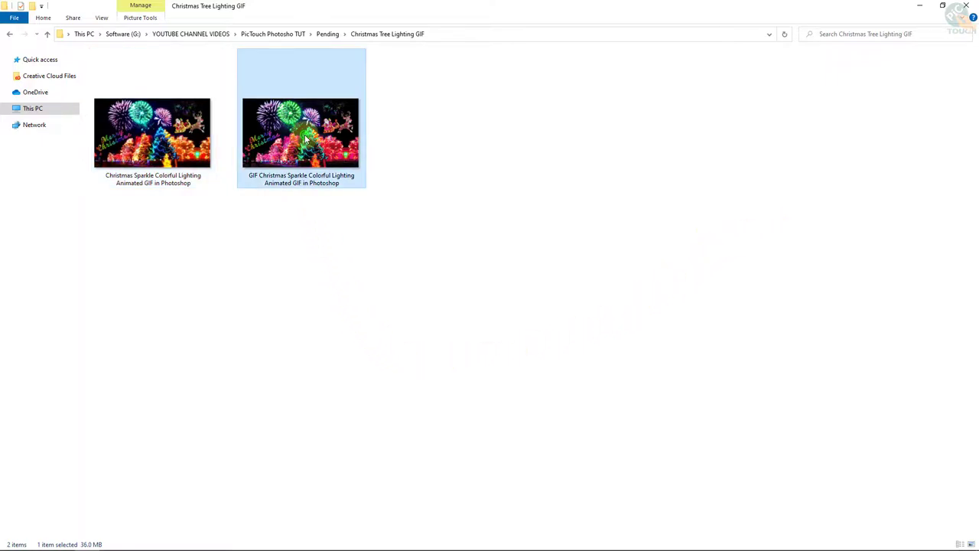
pyautogui.moveTo(277, 179)
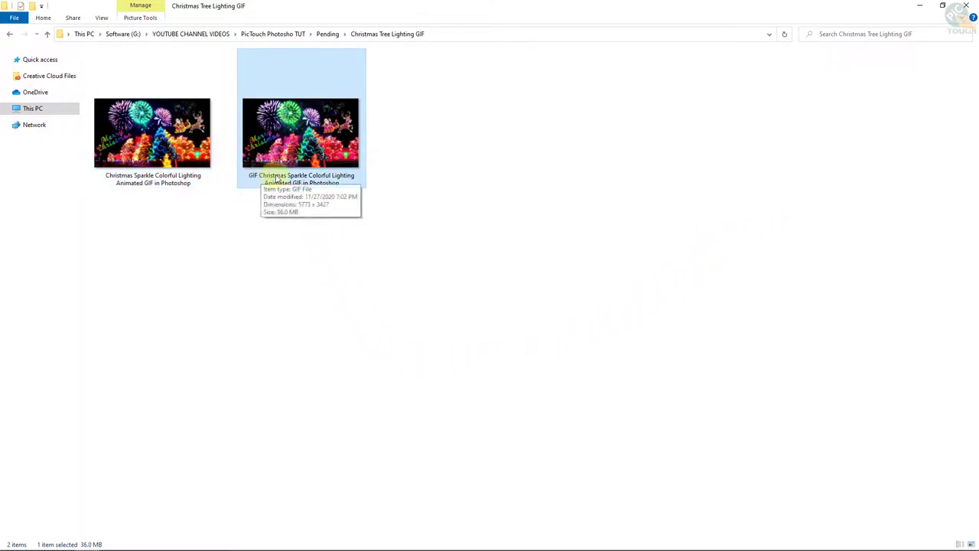
pyautogui.doubleClick(296, 132)
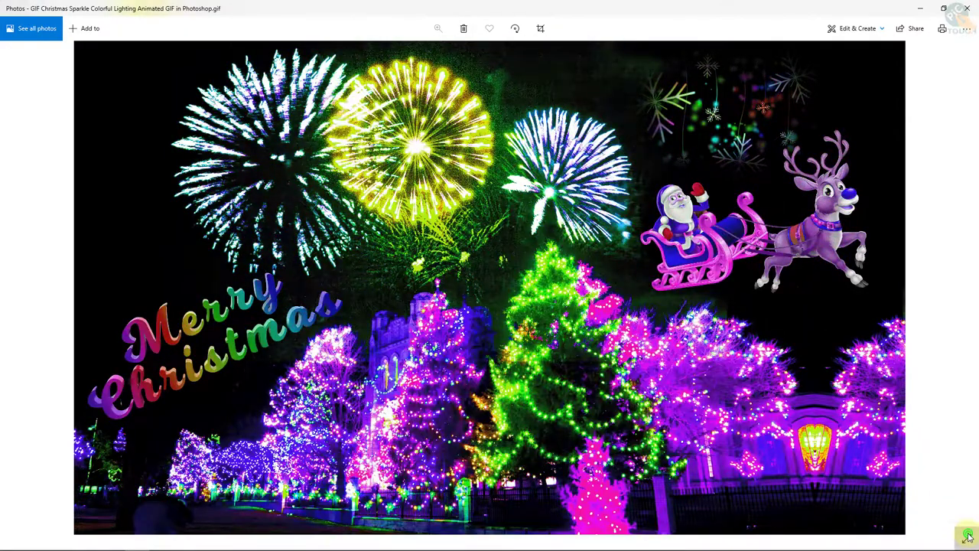
# Play the GIF full-screen in Photos to watch it cycle through the hue versions.
pyautogui.click(968, 538)
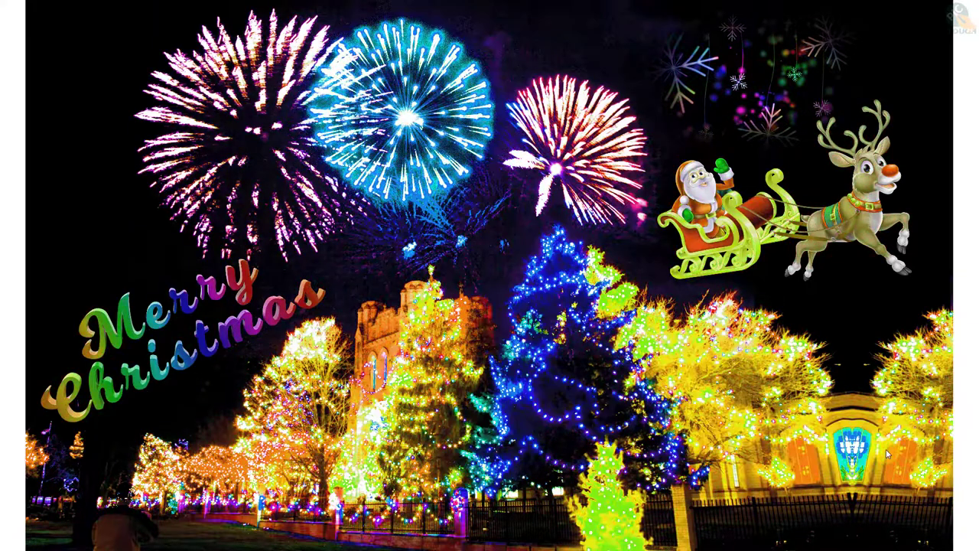